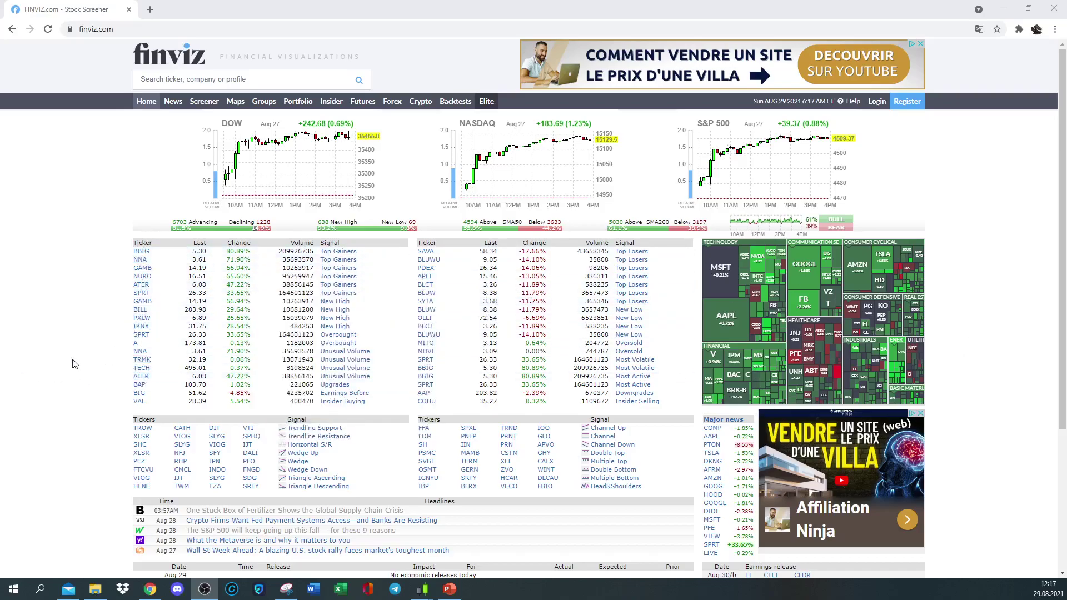
Look over the market overview on the home page, from the index charts down to the futures and forex tables
mouse_move(147, 253)
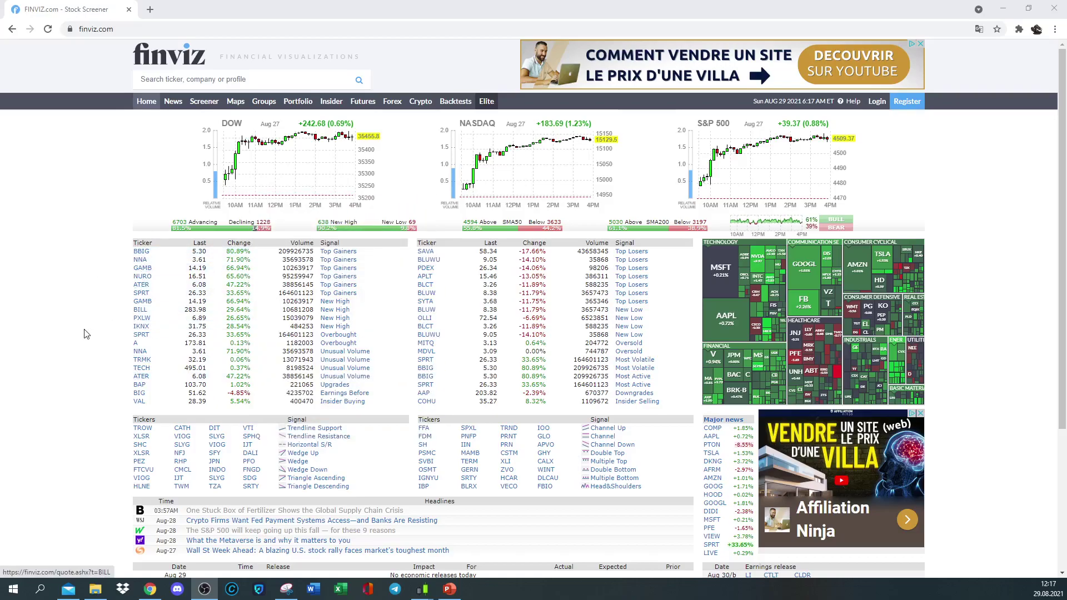
scroll(77, 319, "down", 4)
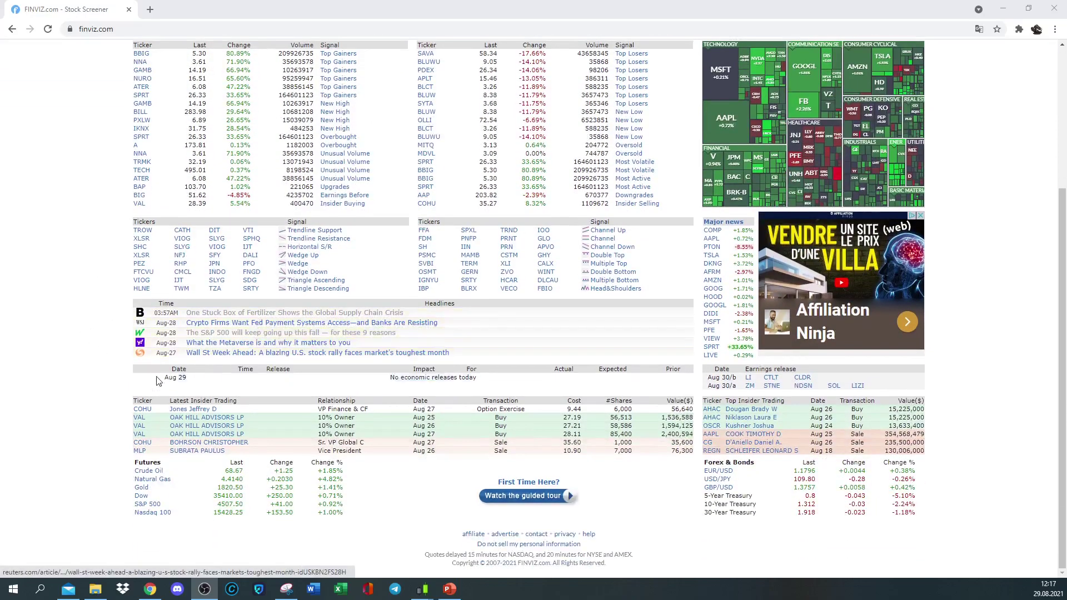
scroll(84, 399, "up", 1)
scroll(83, 399, "up", 4)
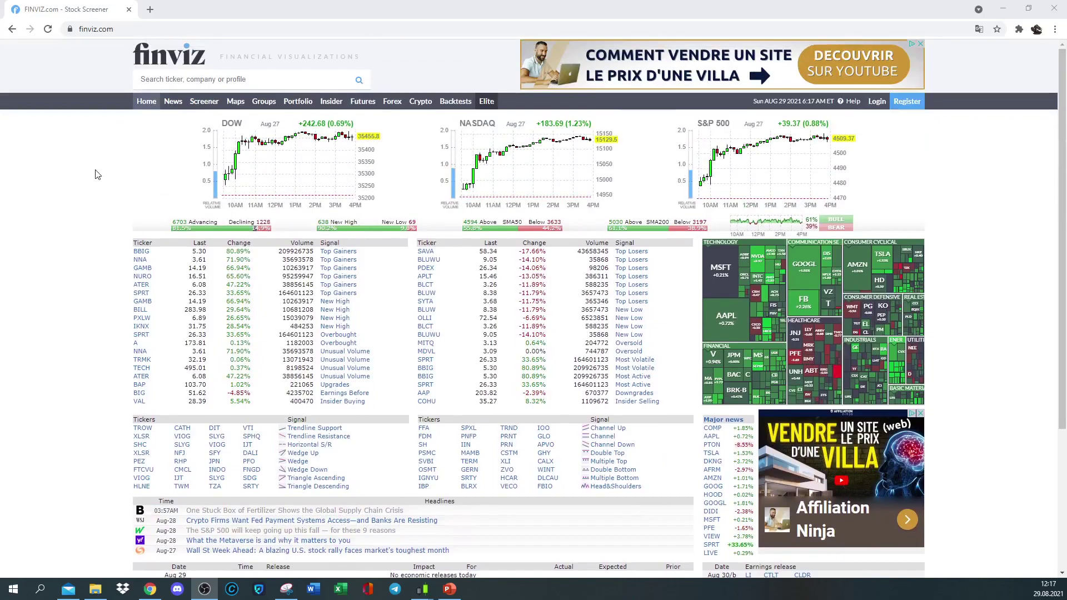
Open the market news page and look through its News and Blogs headlines
left_click(173, 102)
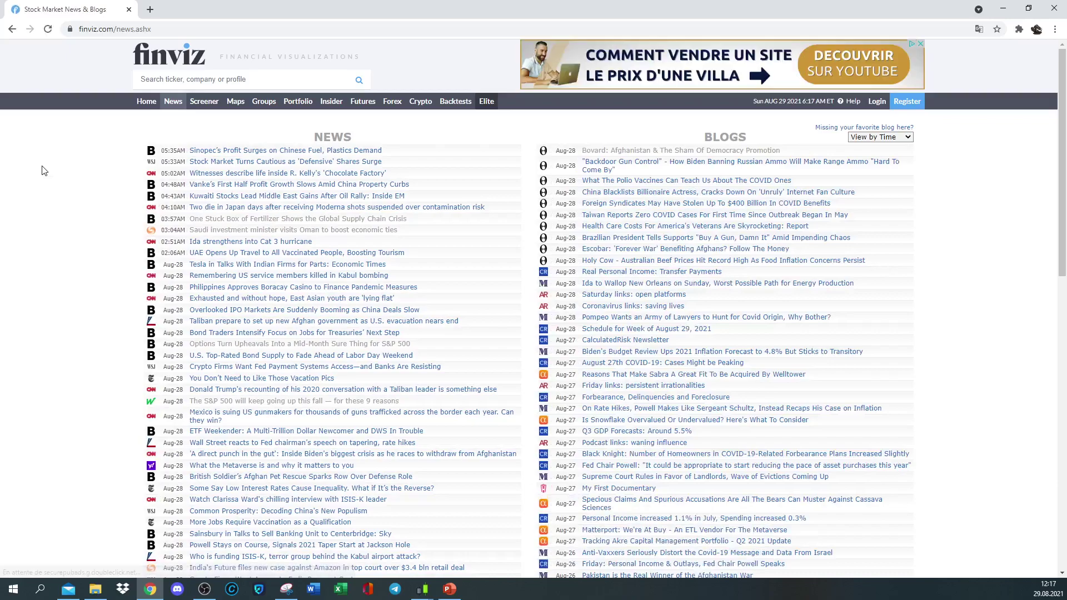
mouse_move(269, 221)
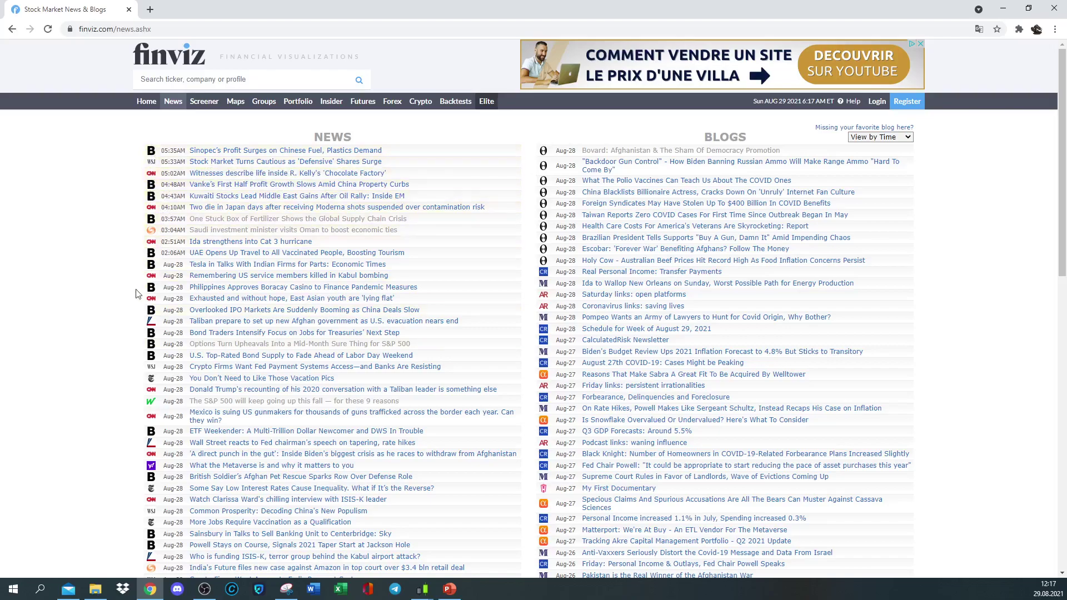
scroll(86, 298, "down", 3)
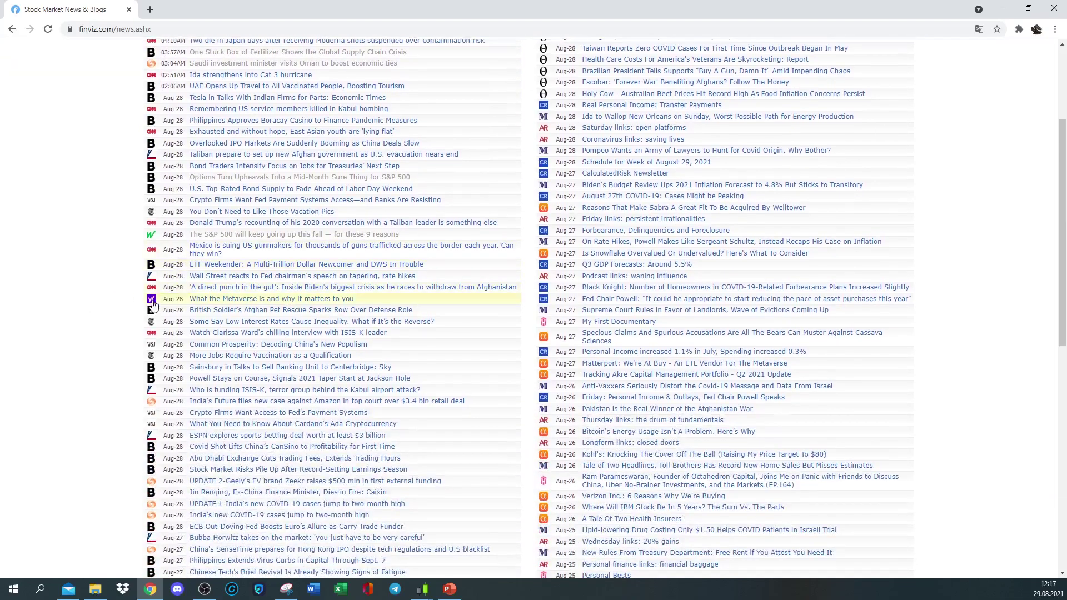
scroll(120, 297, "up", 3)
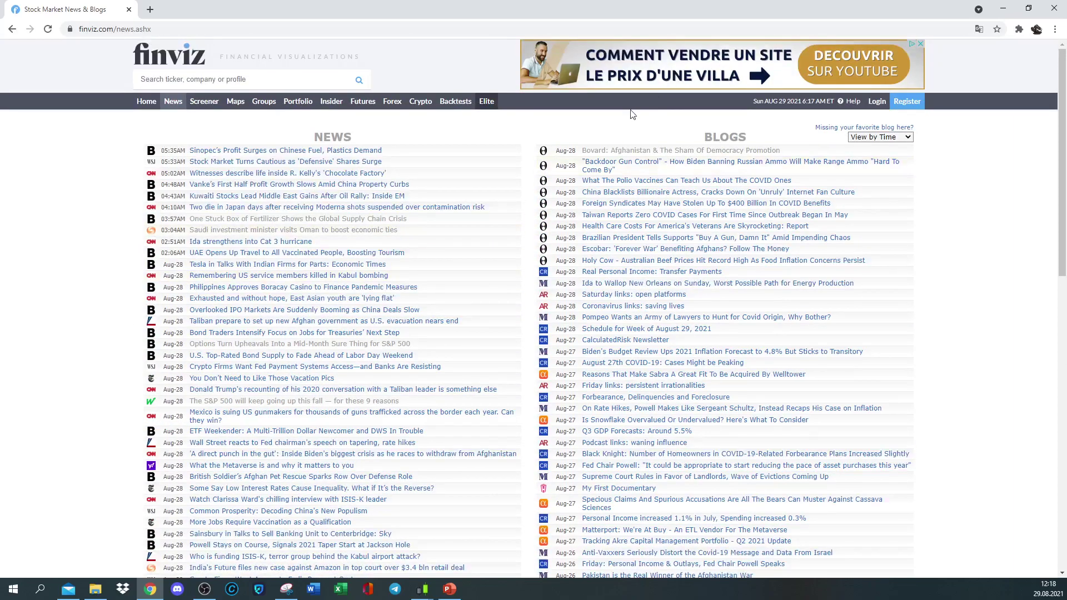
mouse_move(644, 263)
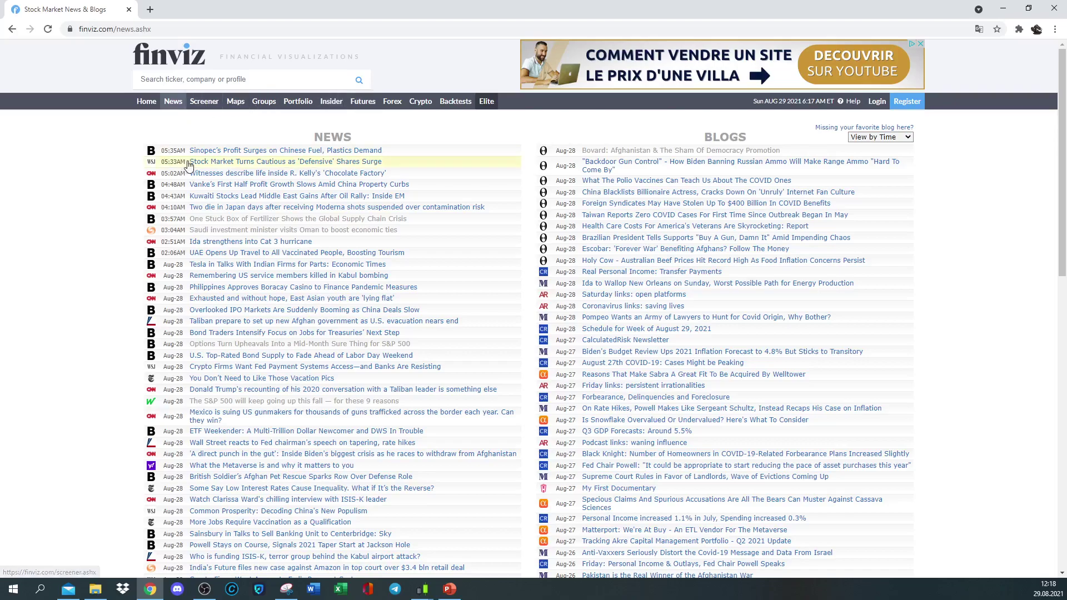
mouse_move(203, 170)
mouse_move(234, 181)
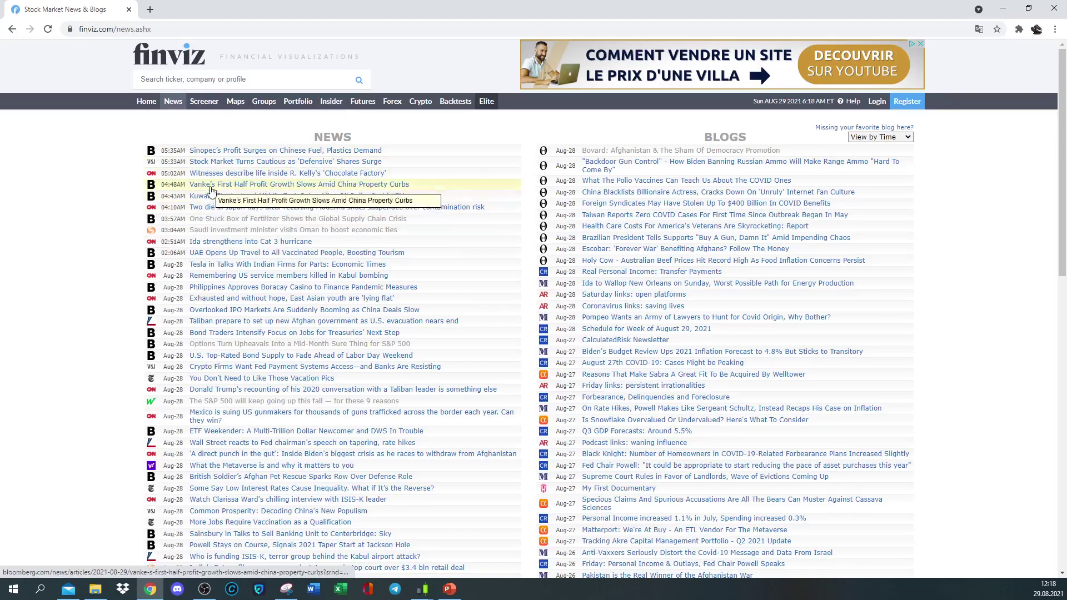
Open the CNN article about Ida strengthening into a hurricane and translate the page into French
left_click(210, 242)
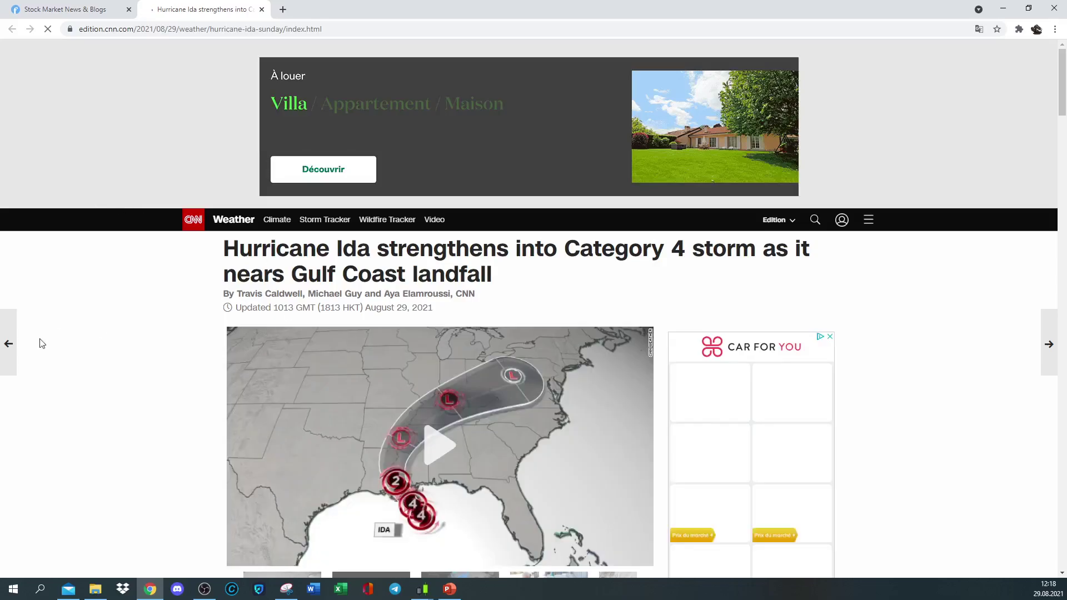
scroll(119, 346, "down", 7)
scroll(97, 314, "down", 2)
right_click(397, 182)
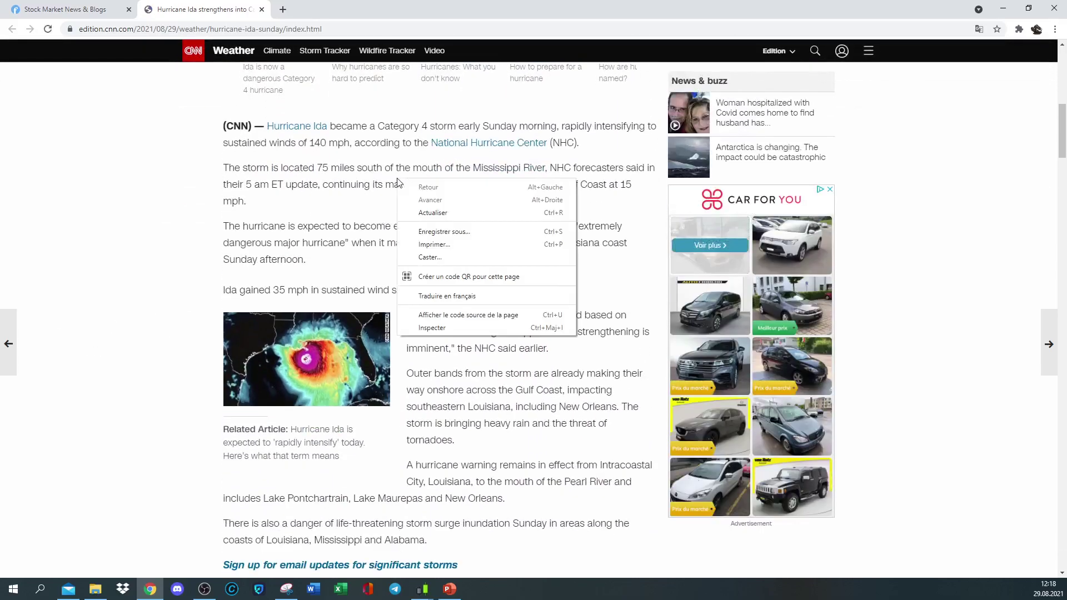
left_click(471, 297)
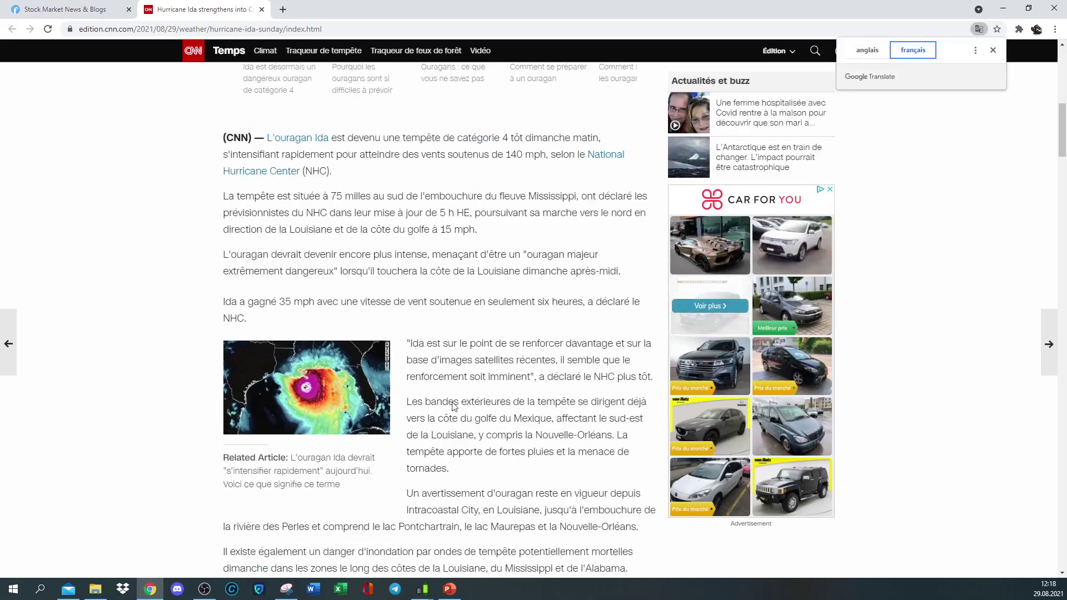
Skim the translated Hurricane Ida article and close it to return to the news list
scroll(486, 289, "down", 6)
scroll(462, 303, "down", 4)
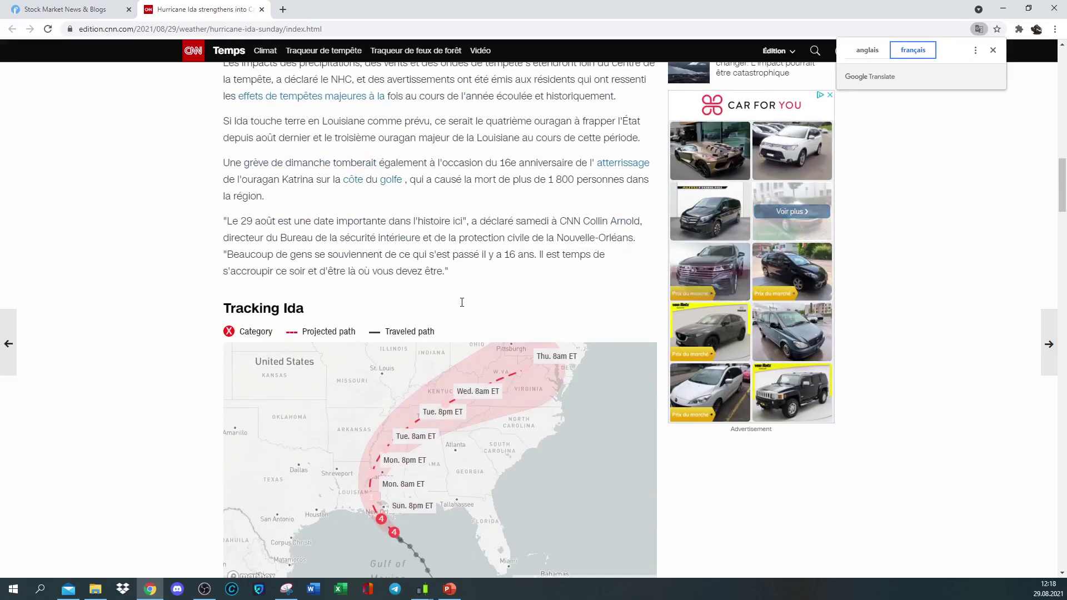
scroll(465, 310, "up", 5)
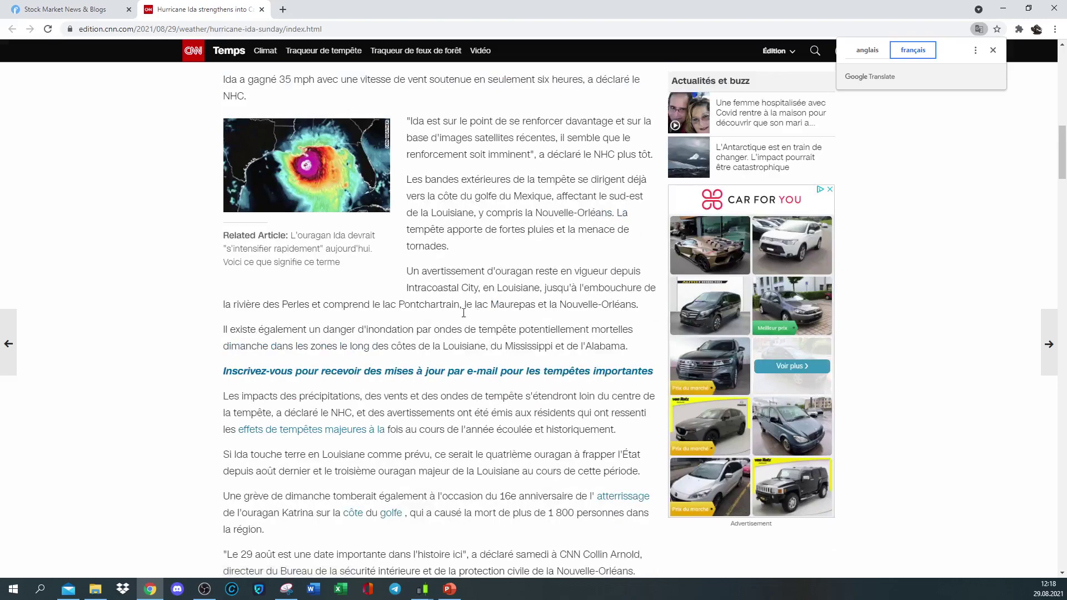
scroll(481, 289, "up", 11)
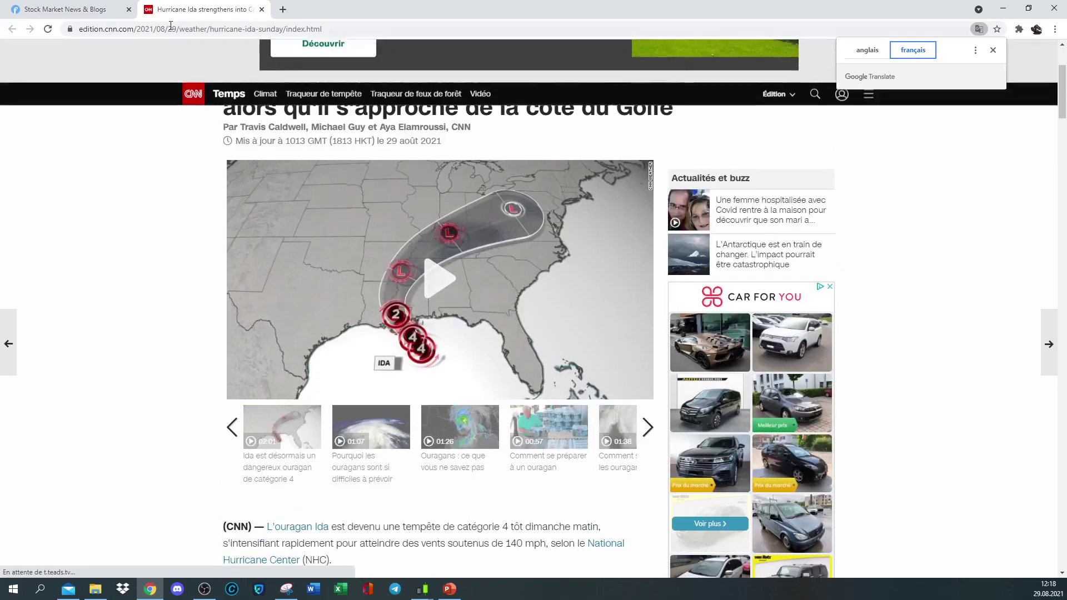
left_click(262, 10)
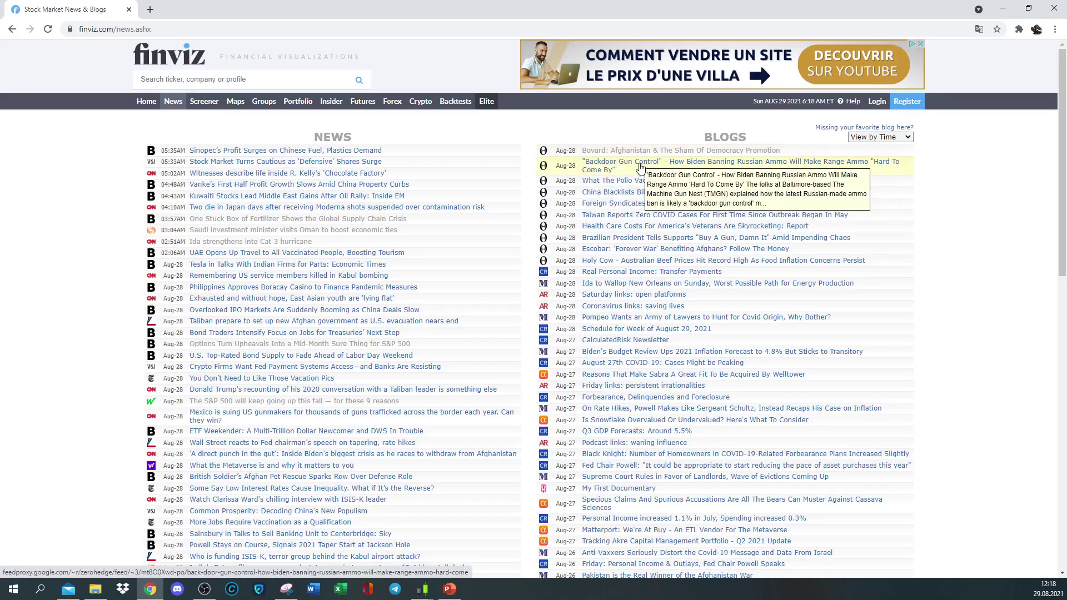
Open the "Backdoor Gun Control" post from the Blogs list, look at the ZeroHedge article and close it
left_click(609, 167)
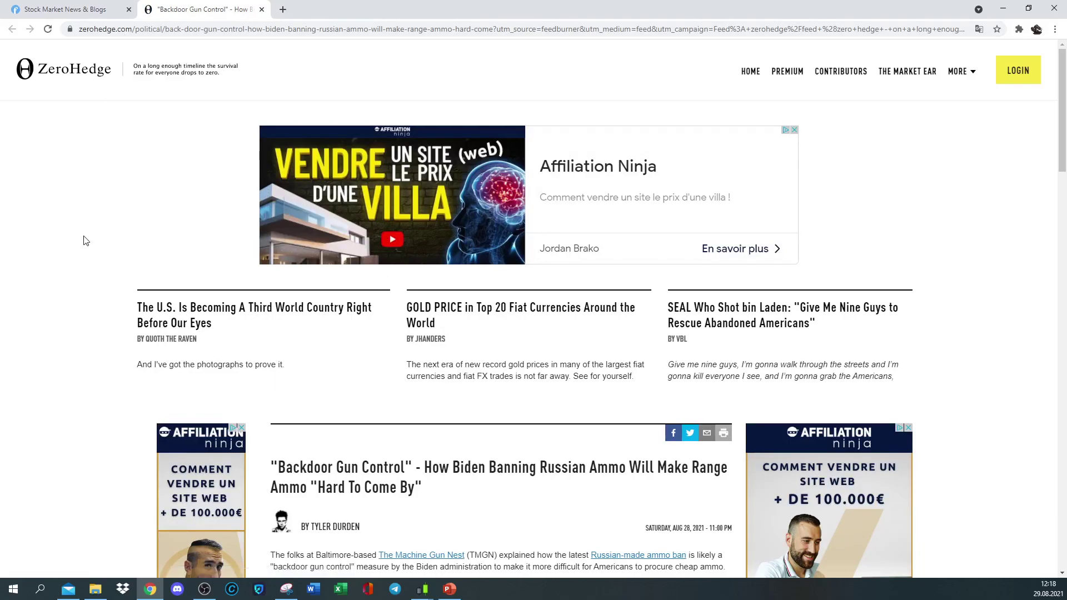
scroll(85, 240, "down", 4)
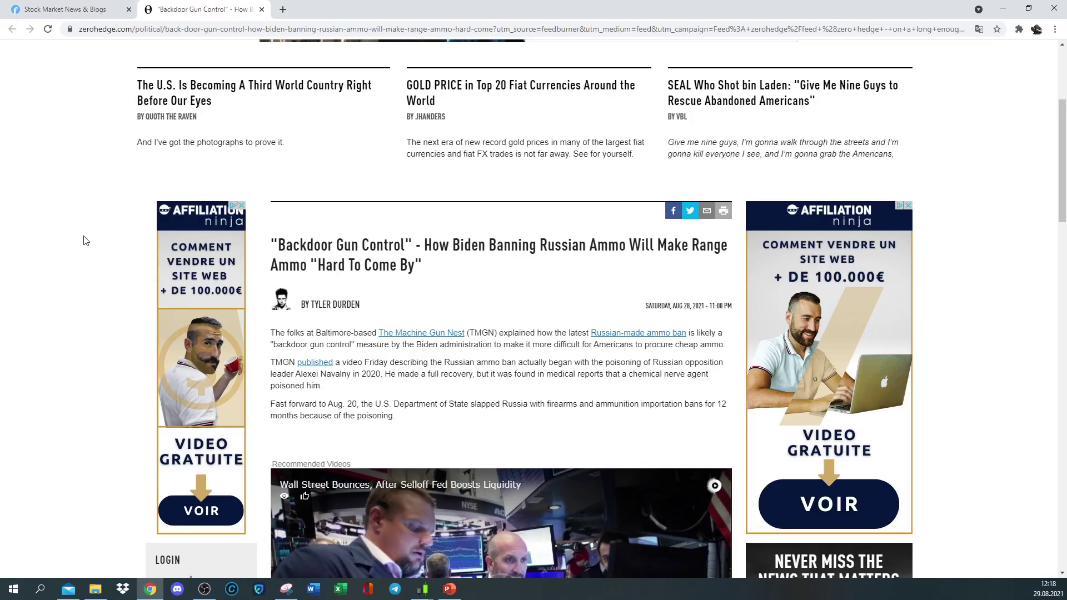
scroll(85, 240, "up", 4)
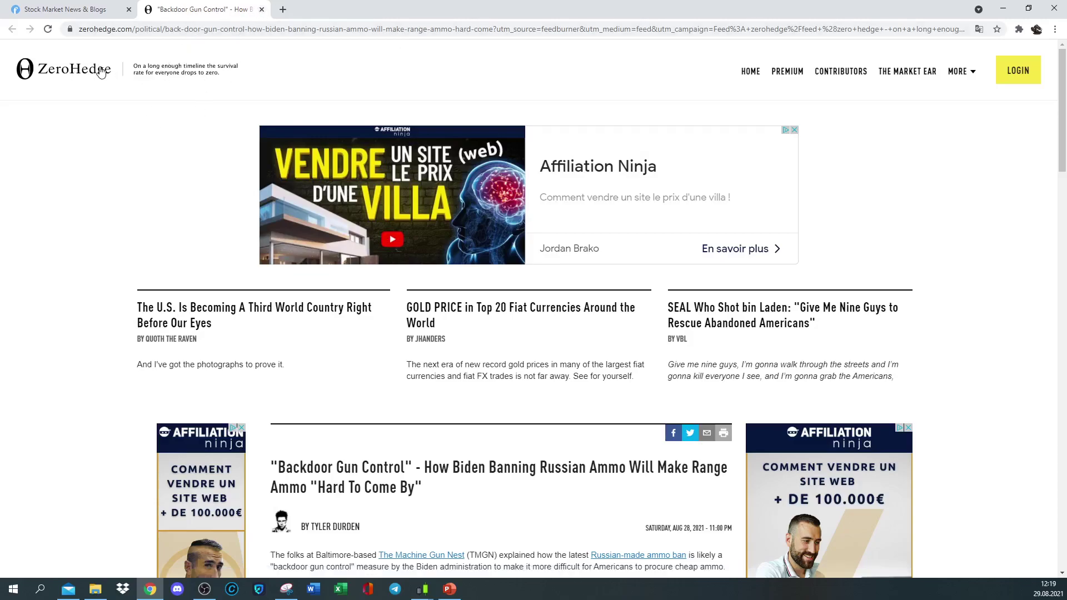
left_click(262, 10)
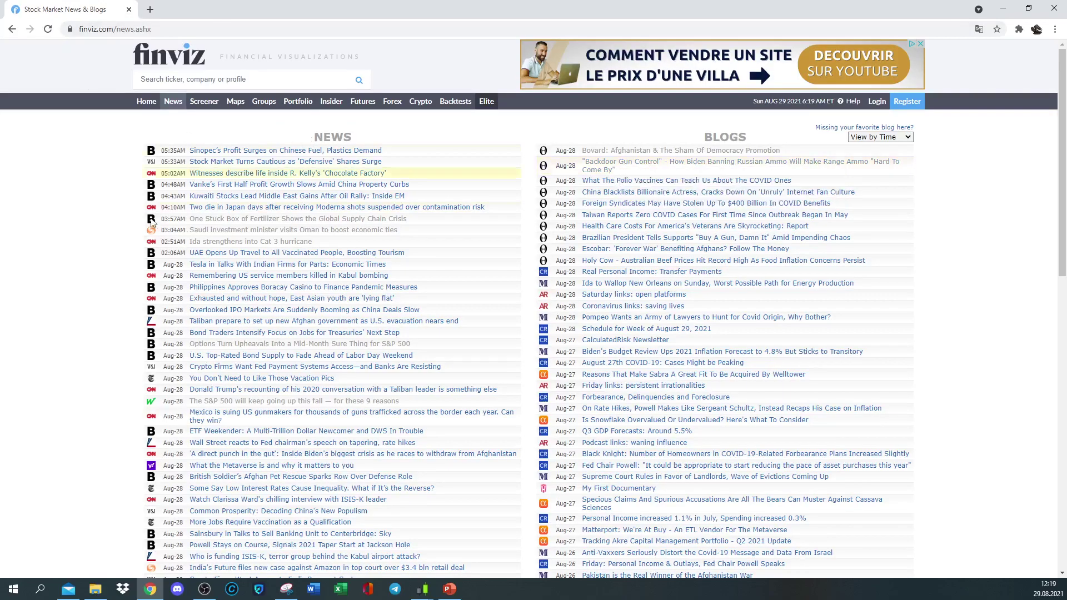
View the stock screener page and the S&P 500 sector map
left_click(207, 107)
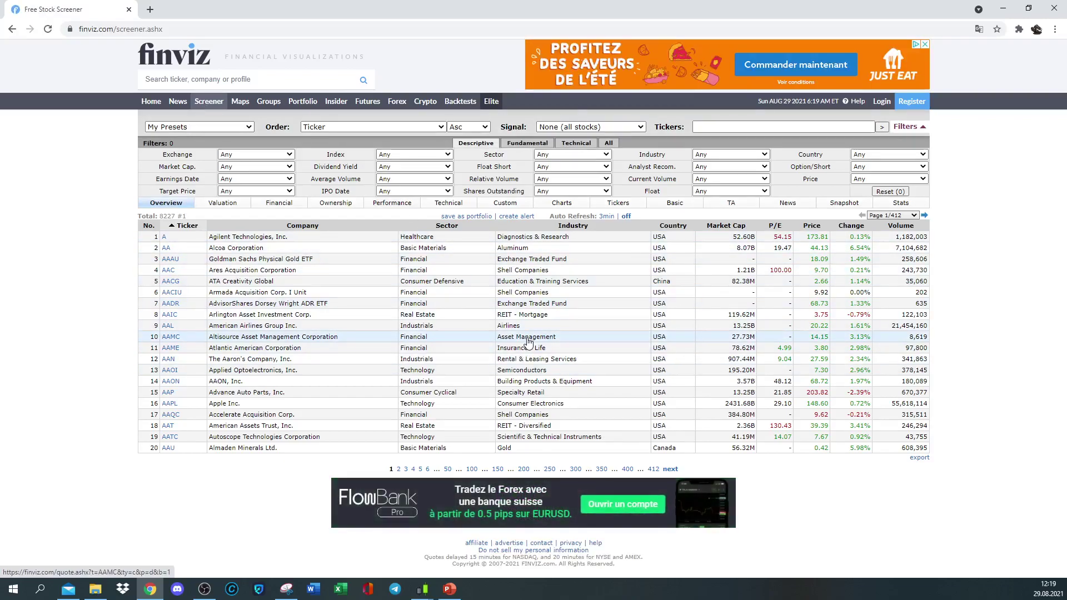
left_click(241, 106)
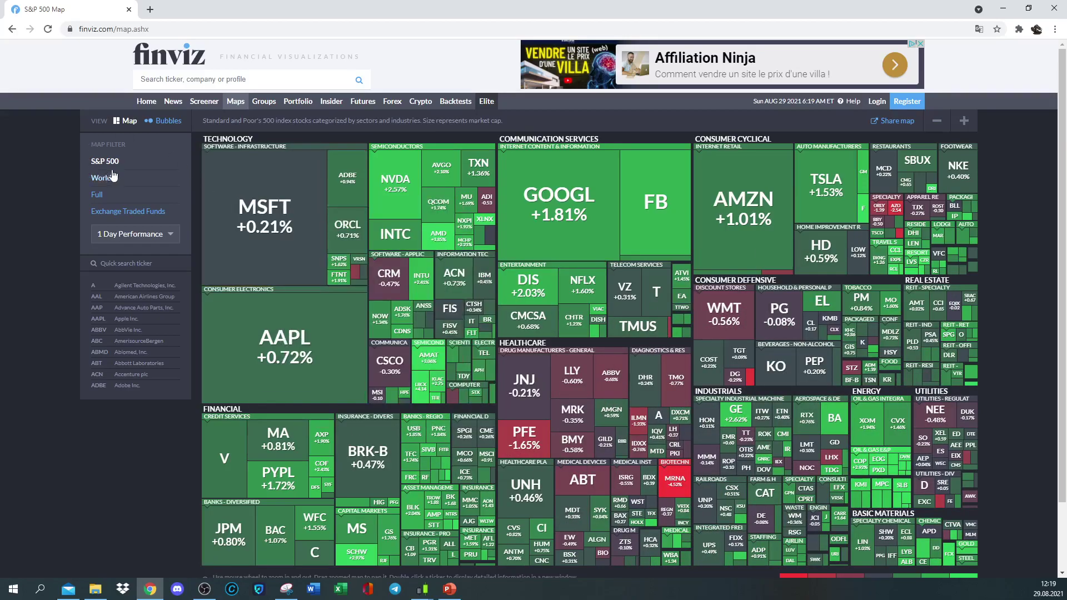
Show the Groups performance bar charts for the group Industry (Healthcare)
left_click(260, 104)
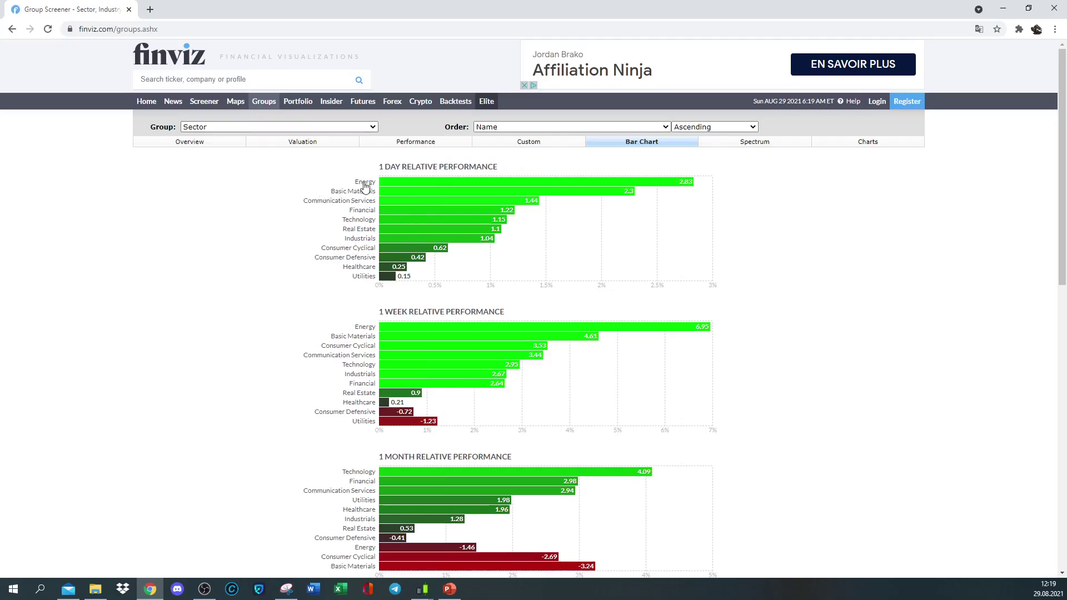
left_click(251, 127)
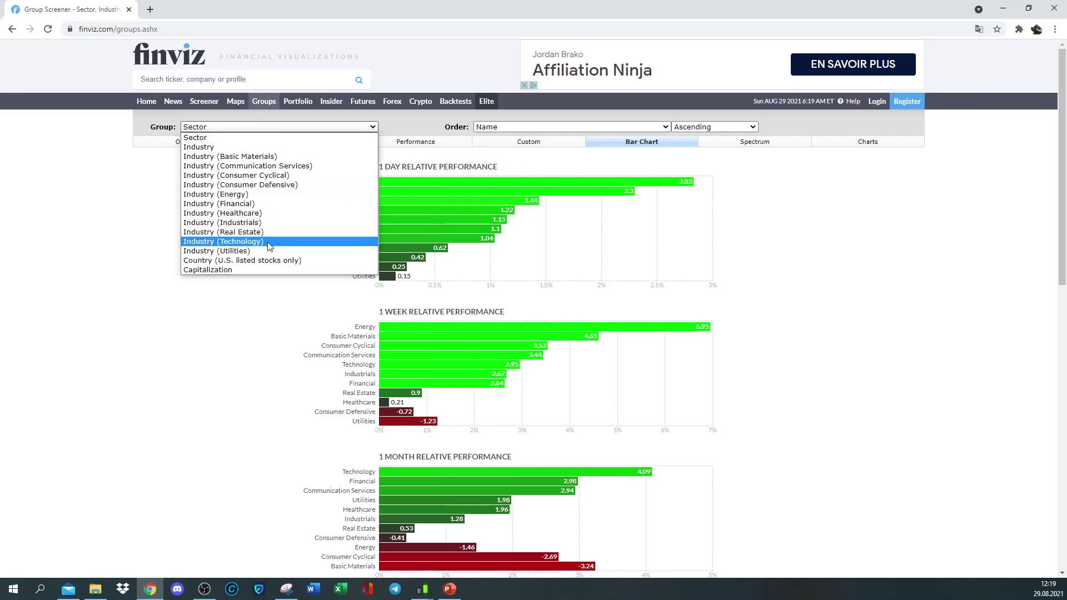
left_click(259, 214)
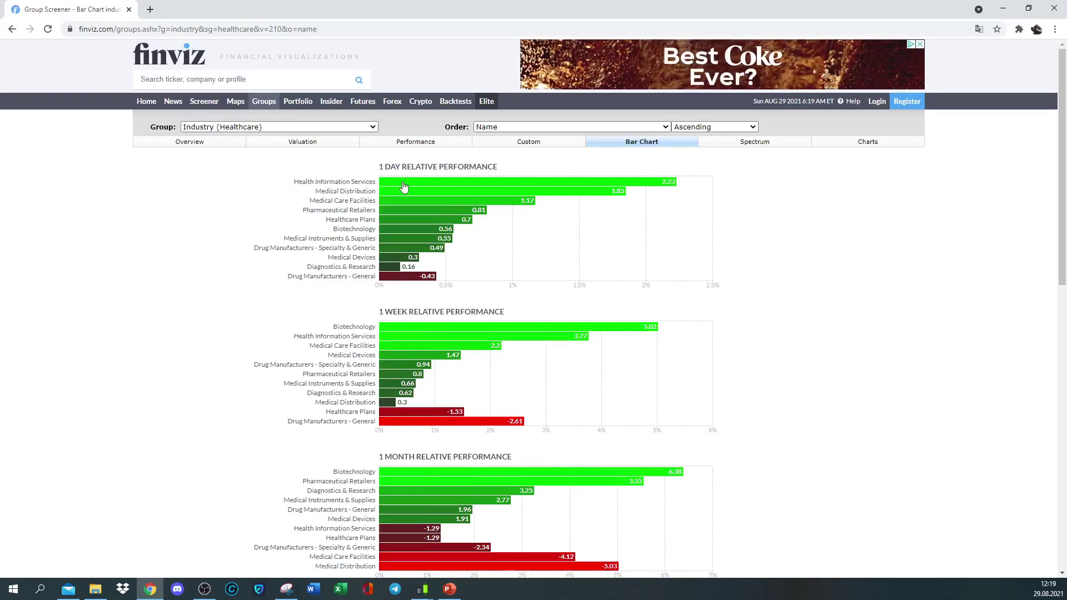
Open the Health Information Services stocks from the 1-day performance chart and look through their daily charts
left_click(602, 184)
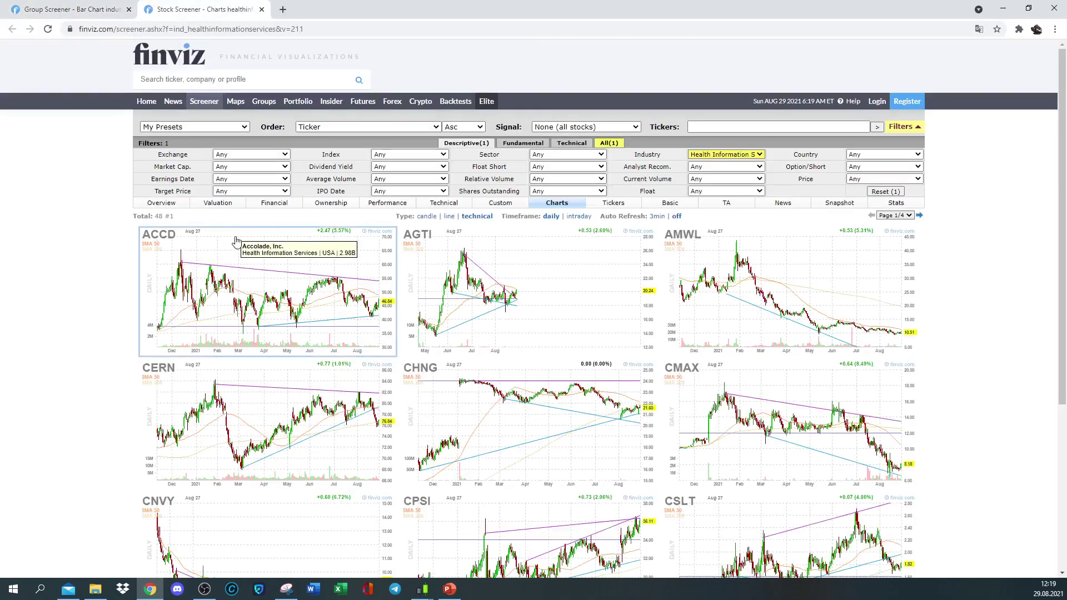
scroll(245, 294, "down", 5)
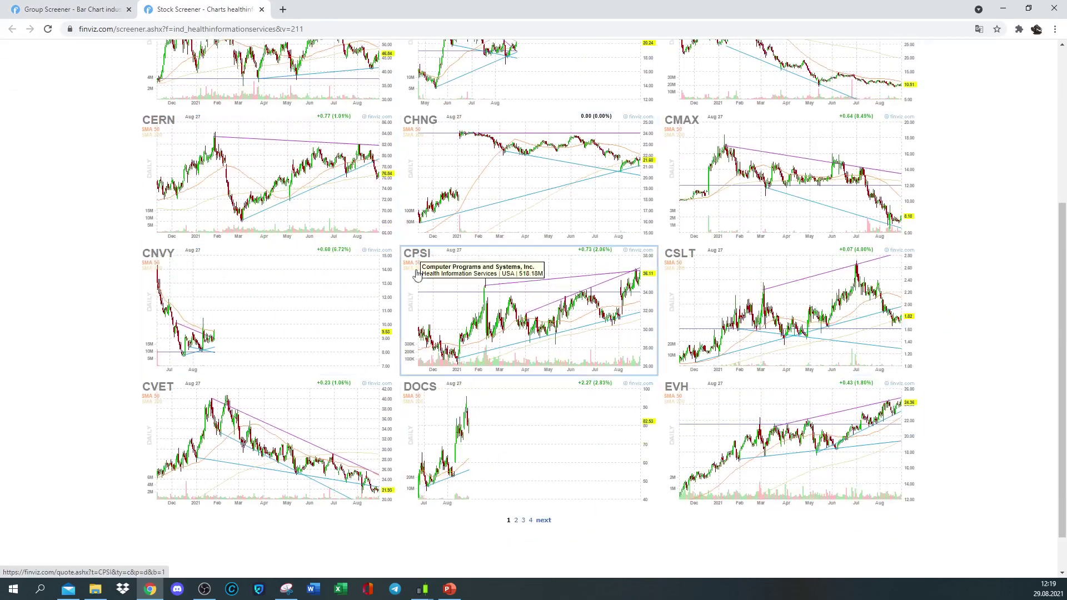
scroll(417, 267, "up", 5)
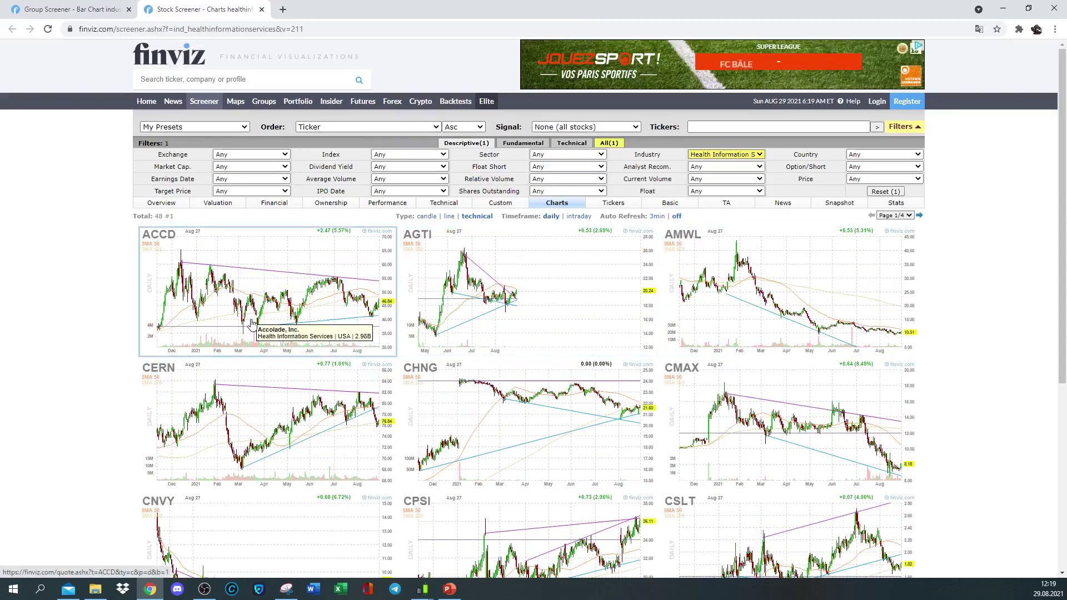
scroll(261, 334, "down", 4)
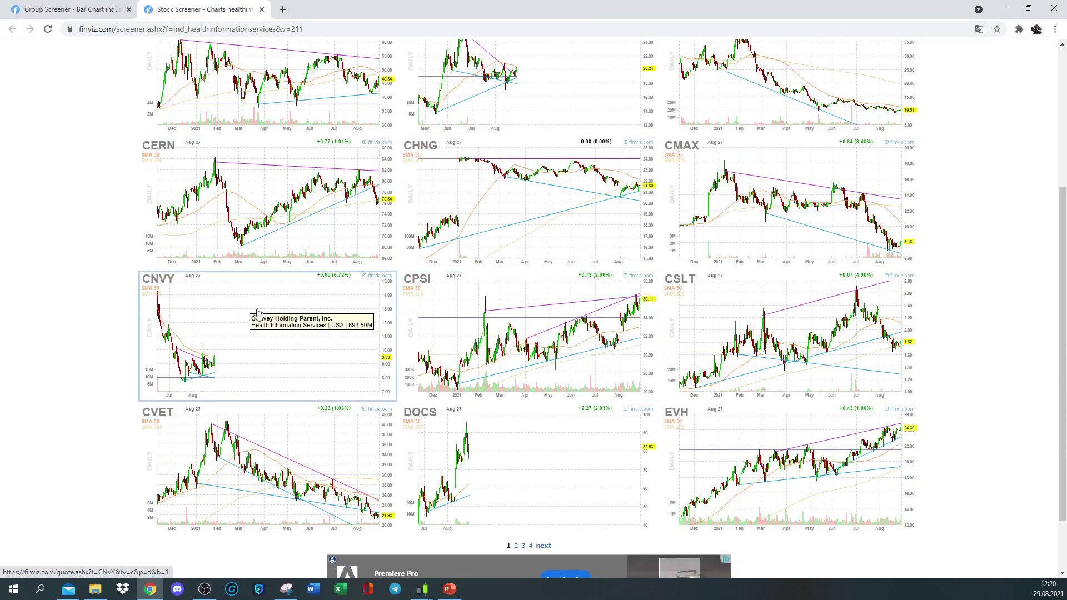
scroll(583, 333, "up", 4)
Open the AGTI quote page from the chart list and look at its chart and financial figures
left_click(514, 303)
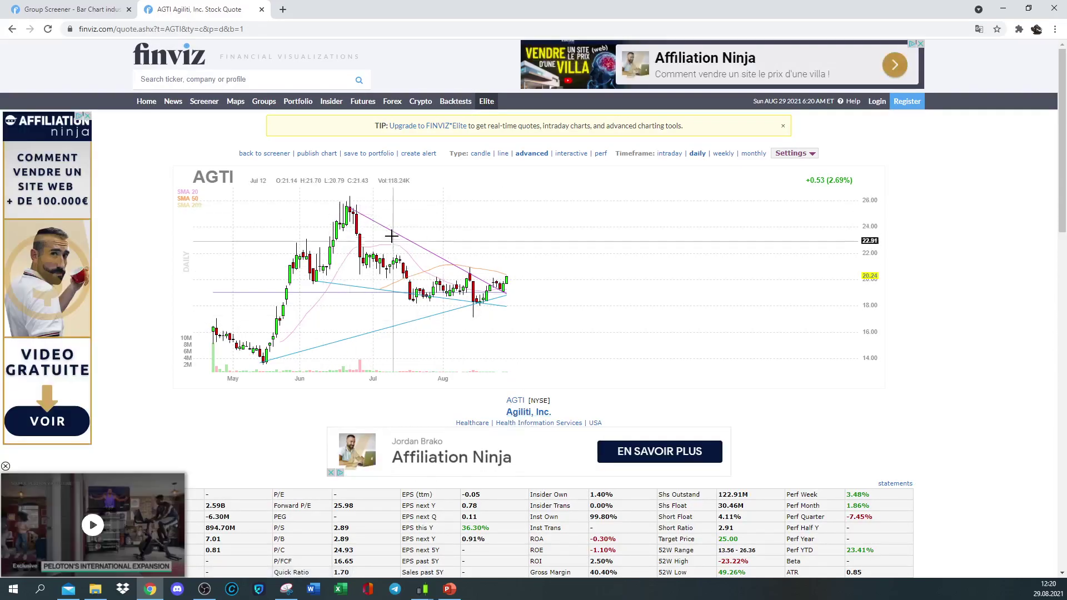
scroll(332, 207, "down", 4)
scroll(389, 233, "up", 3)
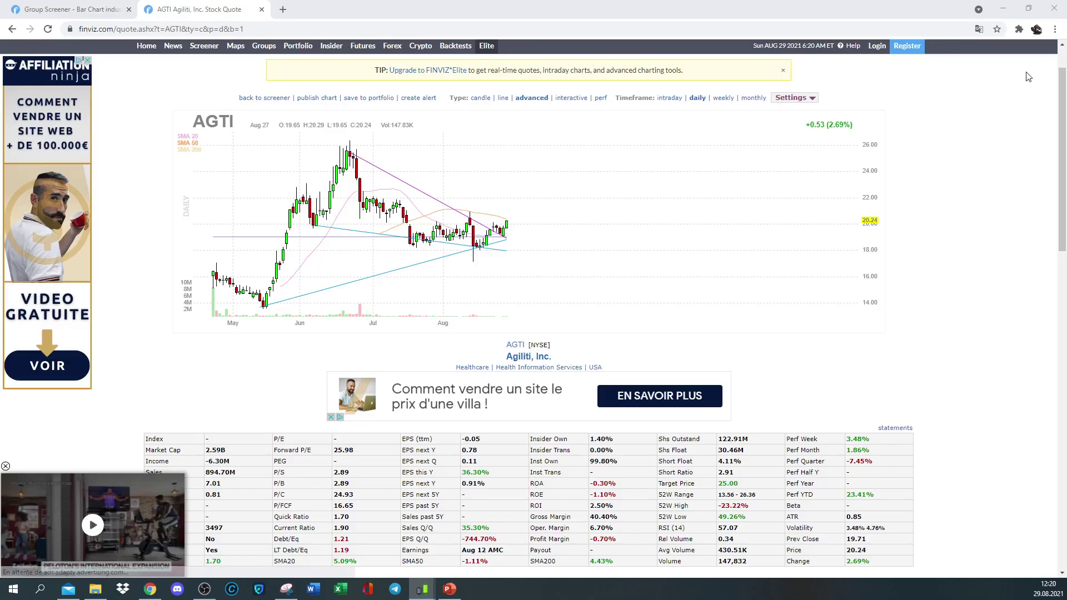
Bring the ProRealTime chart window in front of the browser and load the AGTI stock (AGILITI INC., Actions NYSE) into it
left_click_drag(1066, 118, 1066, 71)
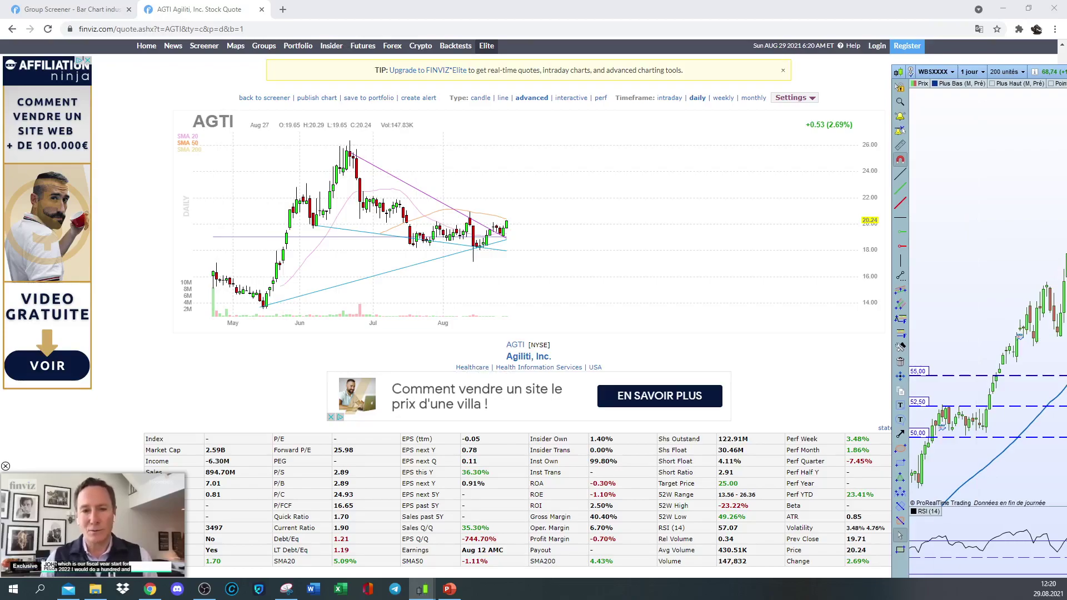
left_click_drag(1066, 75, 643, 66)
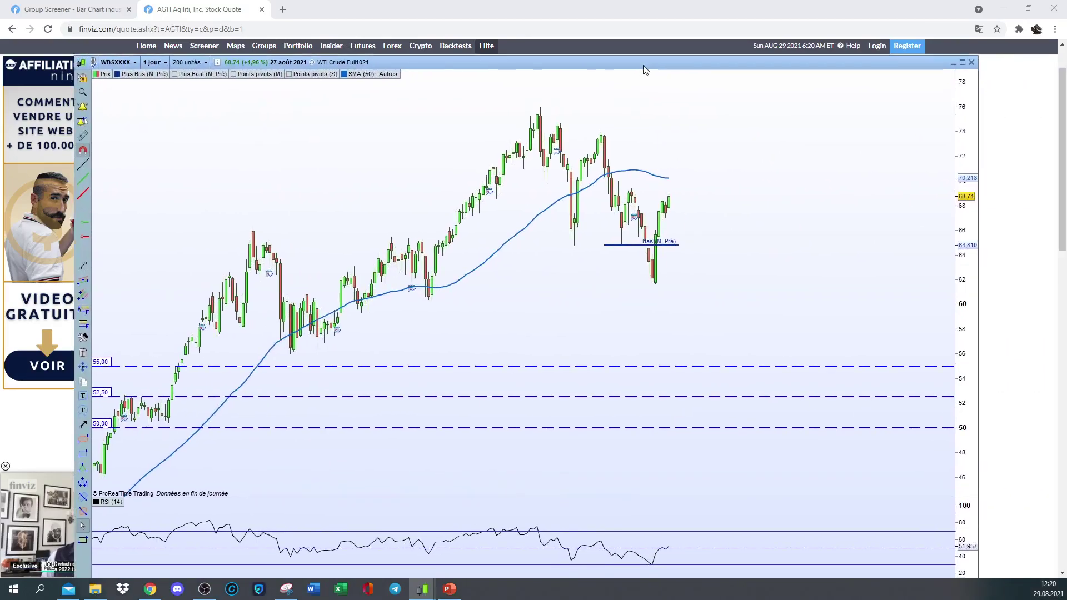
left_click(116, 62)
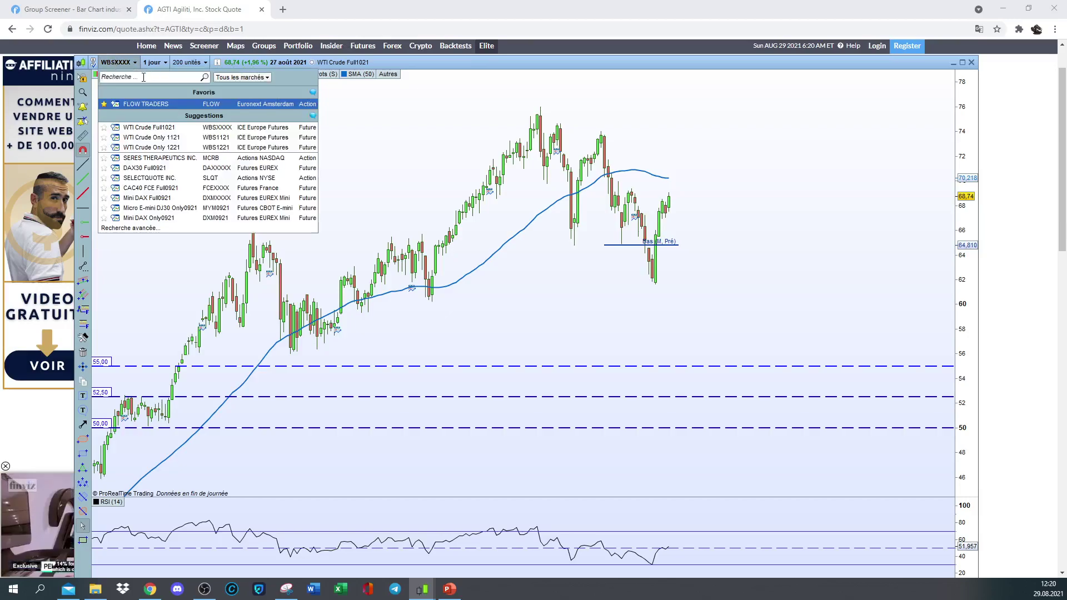
type("AGTI")
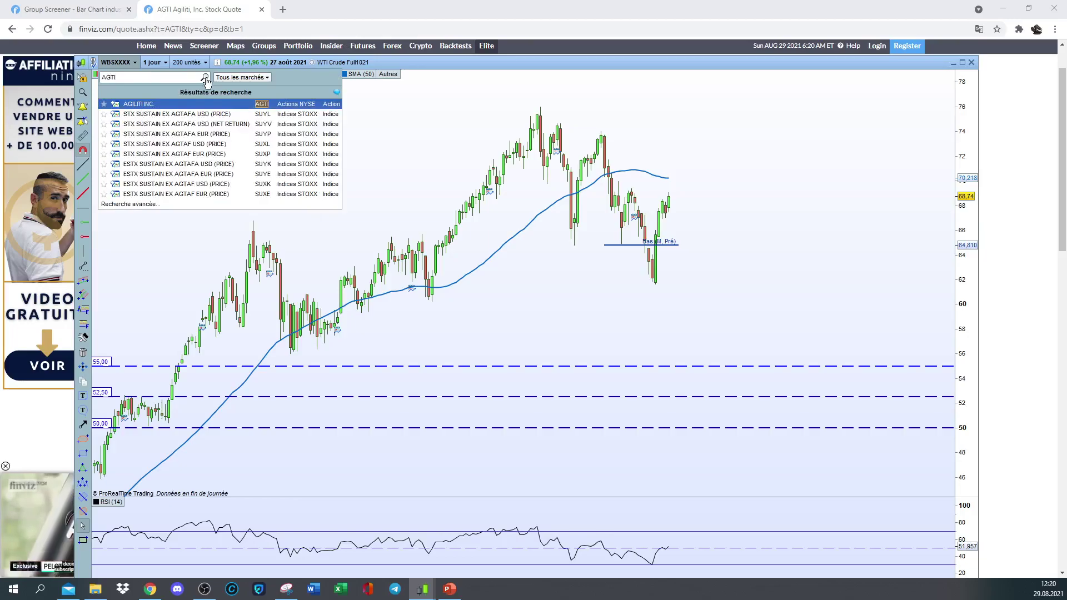
left_click(220, 105)
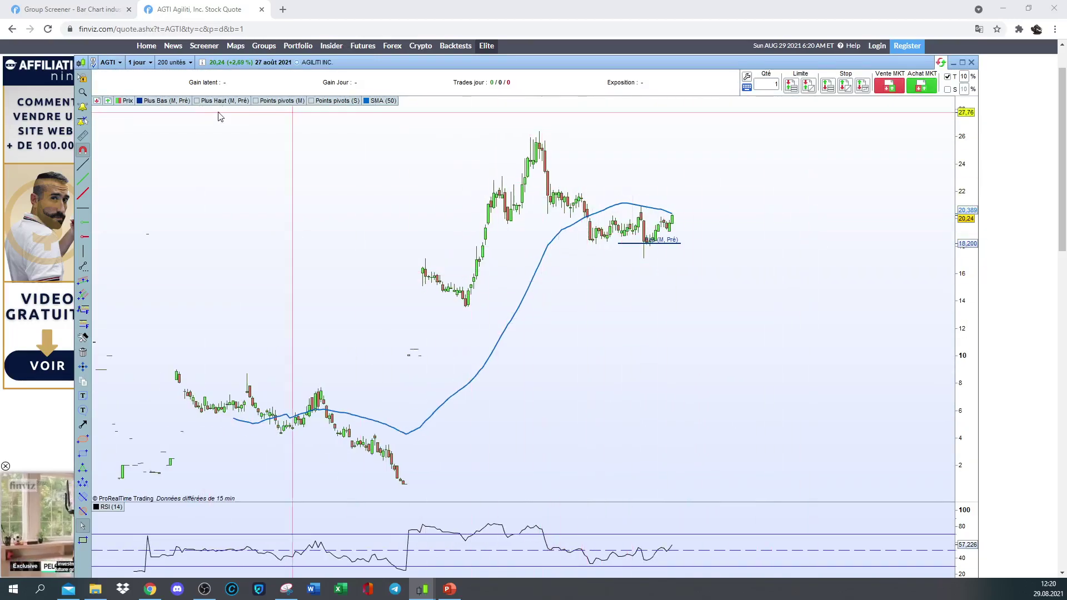
Switch the AGTI chart to the 4 heures timeframe and return to the Finviz quote page in the browser
left_click(138, 62)
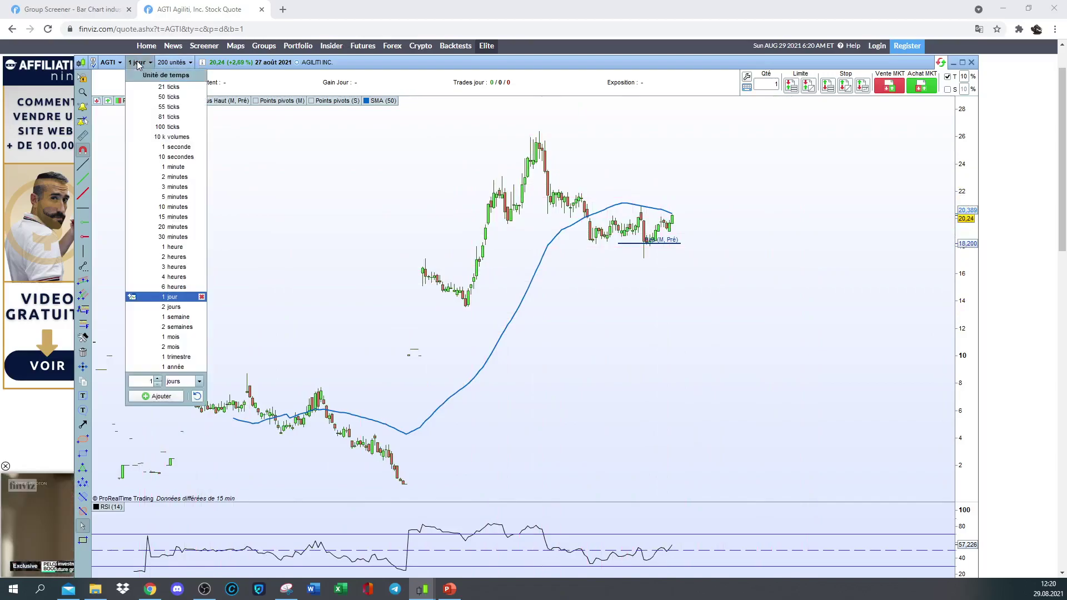
left_click(175, 276)
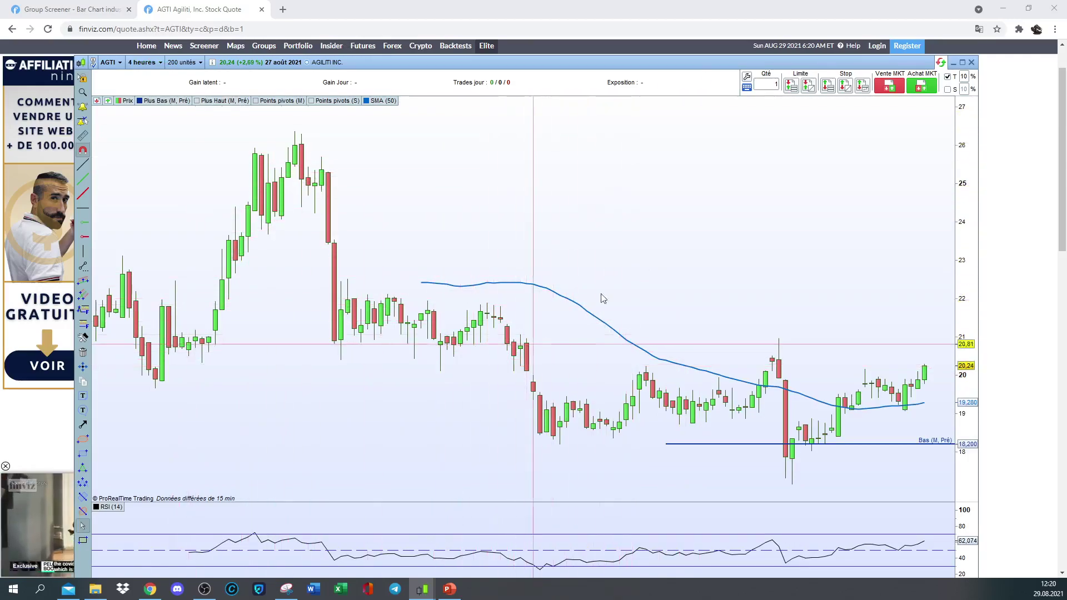
key("Escape")
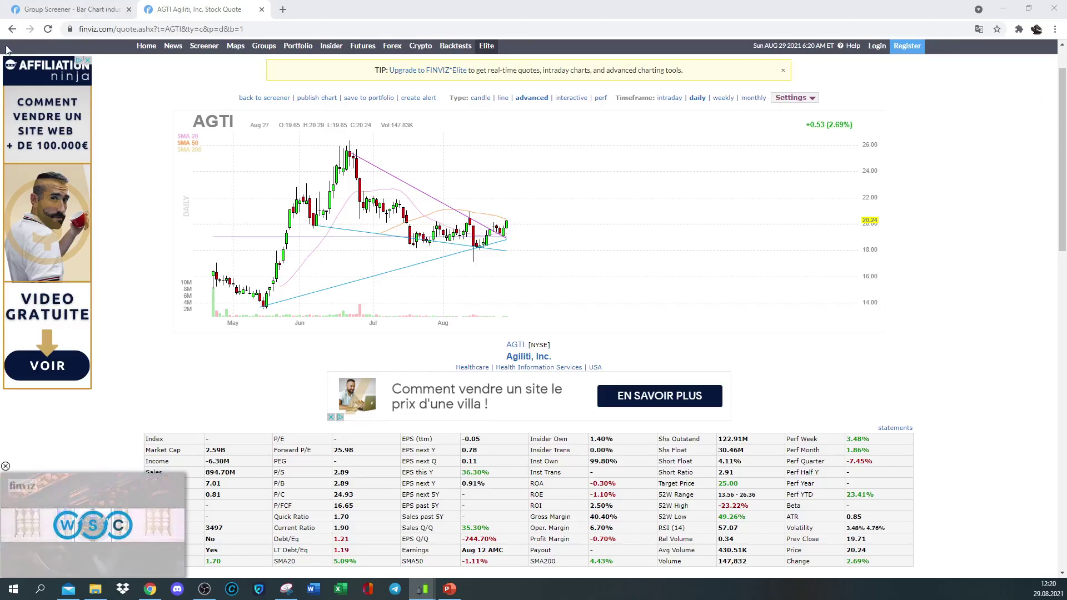
Go back from the quote page to the Groups bar charts and open the Portfolio page
left_click(12, 30)
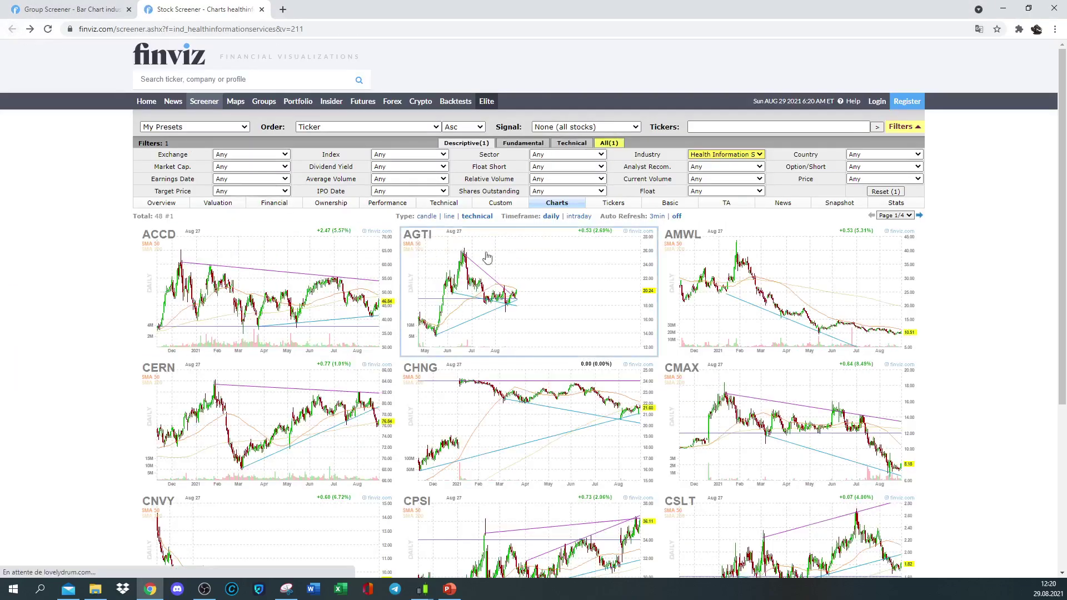
left_click(80, 9)
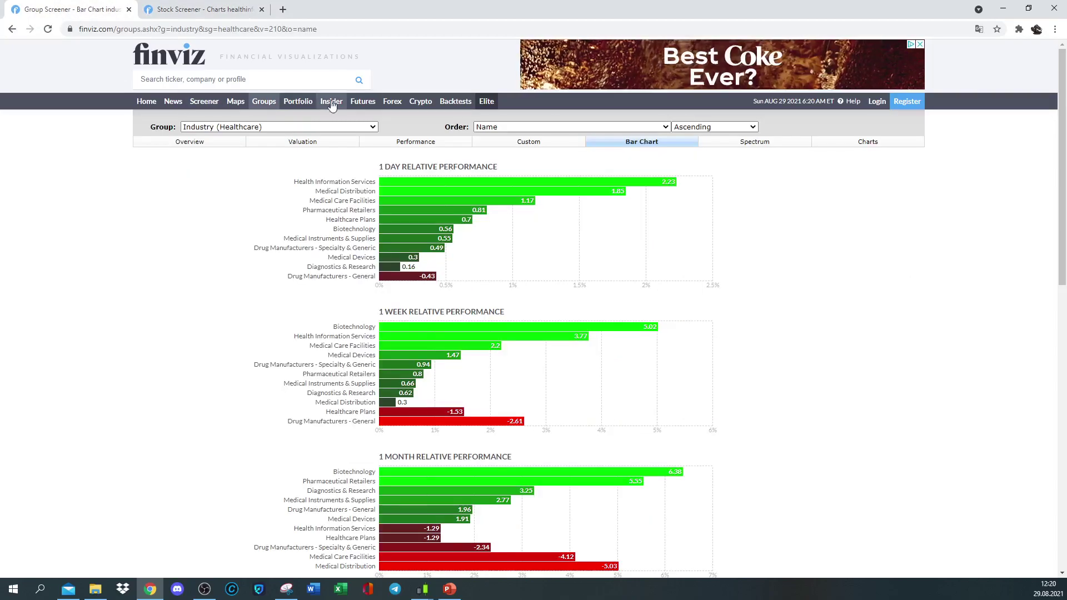
left_click(291, 101)
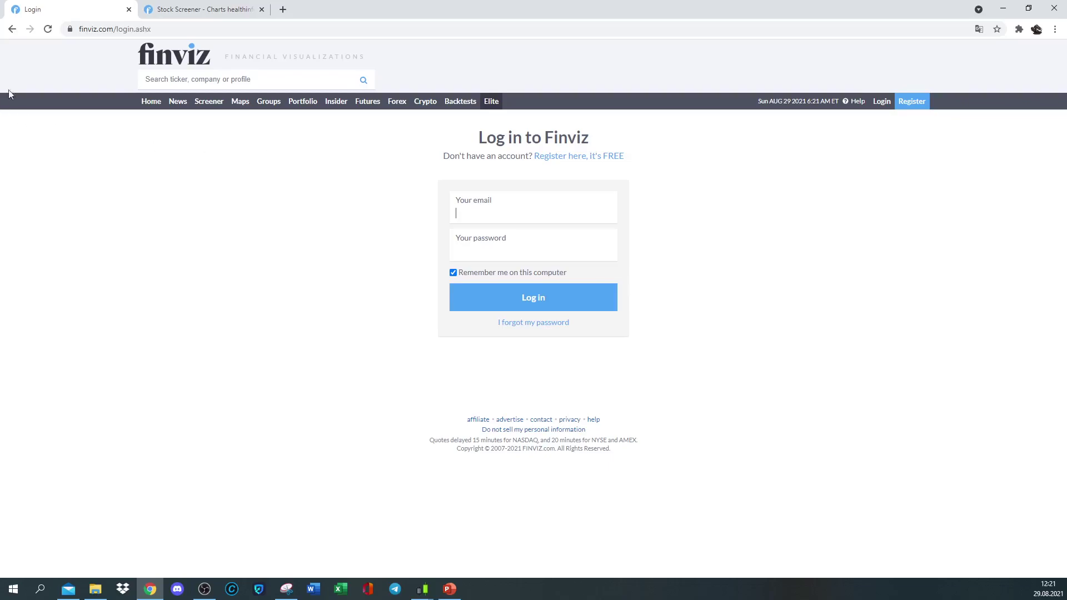
Open the Insider page and look through the latest insider transactions
left_click(336, 101)
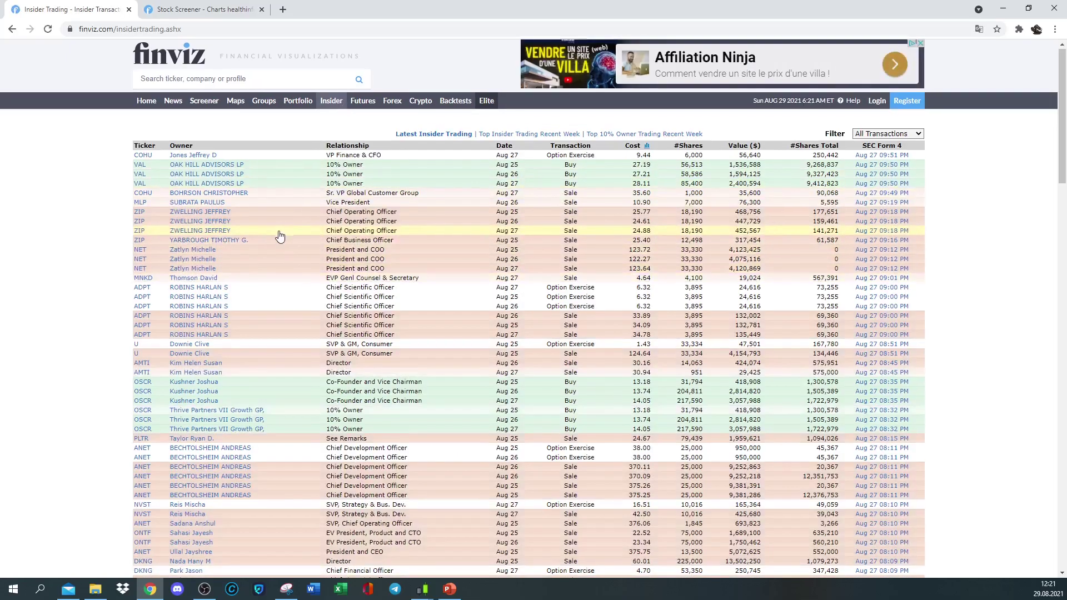
scroll(280, 236, "down", 5)
scroll(209, 212, "up", 5)
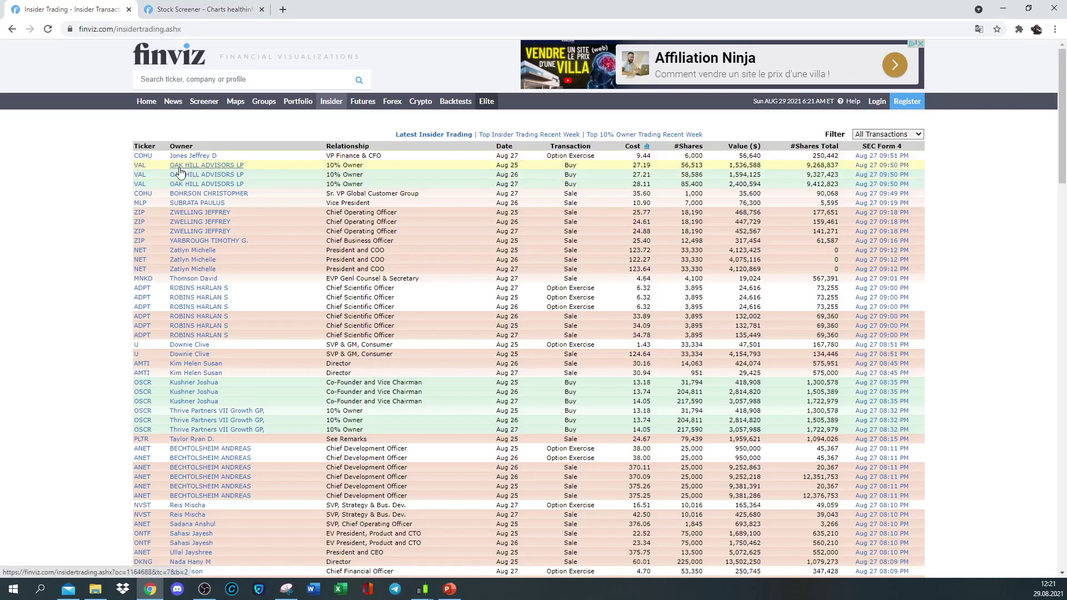
View all insider transactions by the owner OAK HILL ADVISORS LP and return to the full list
left_click(196, 171)
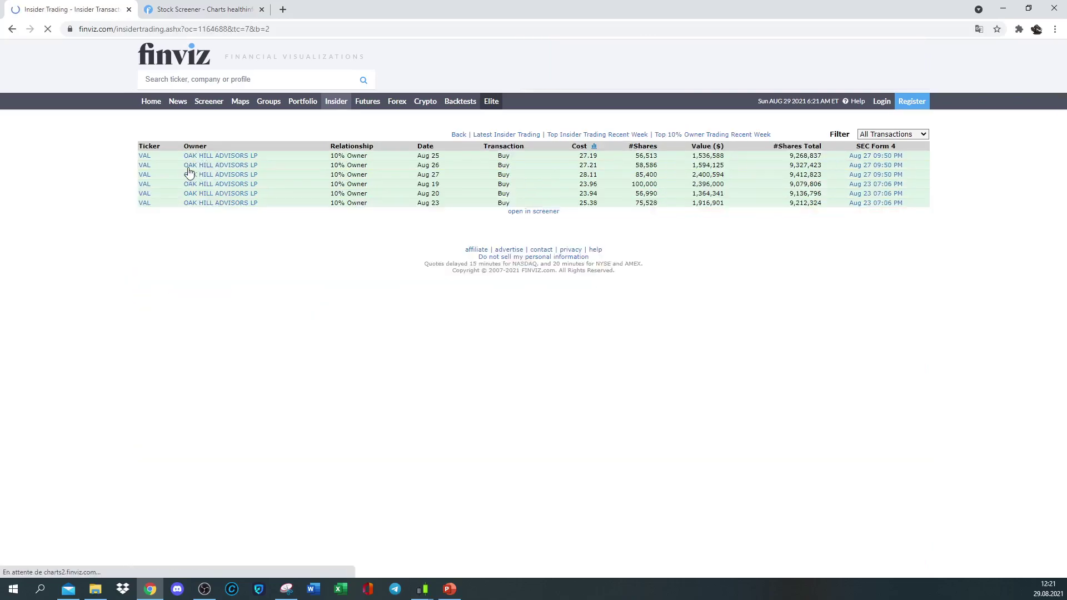
left_click(210, 168)
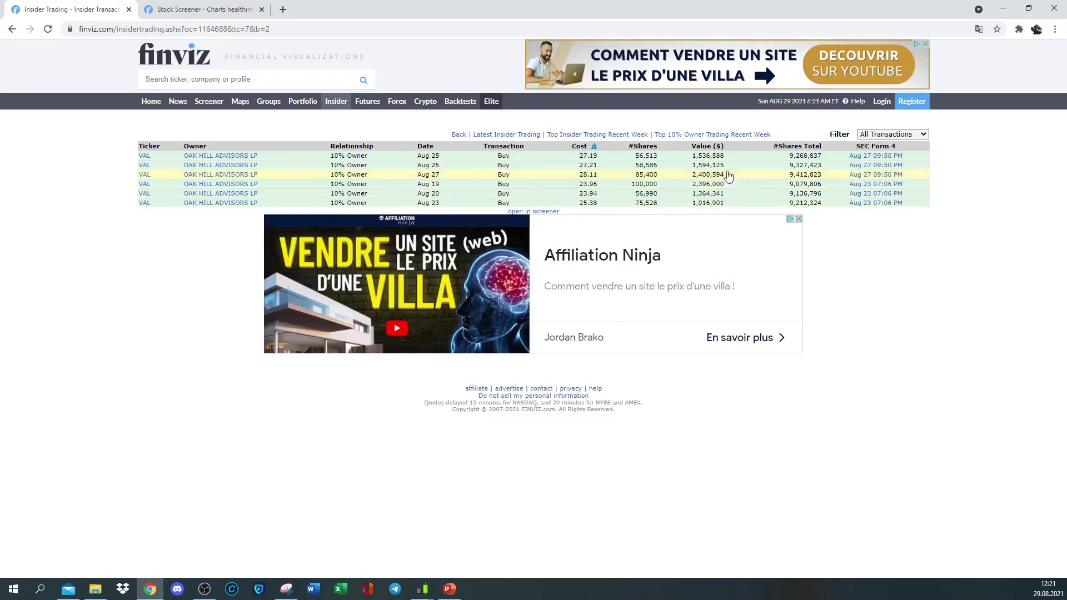
mouse_move(153, 197)
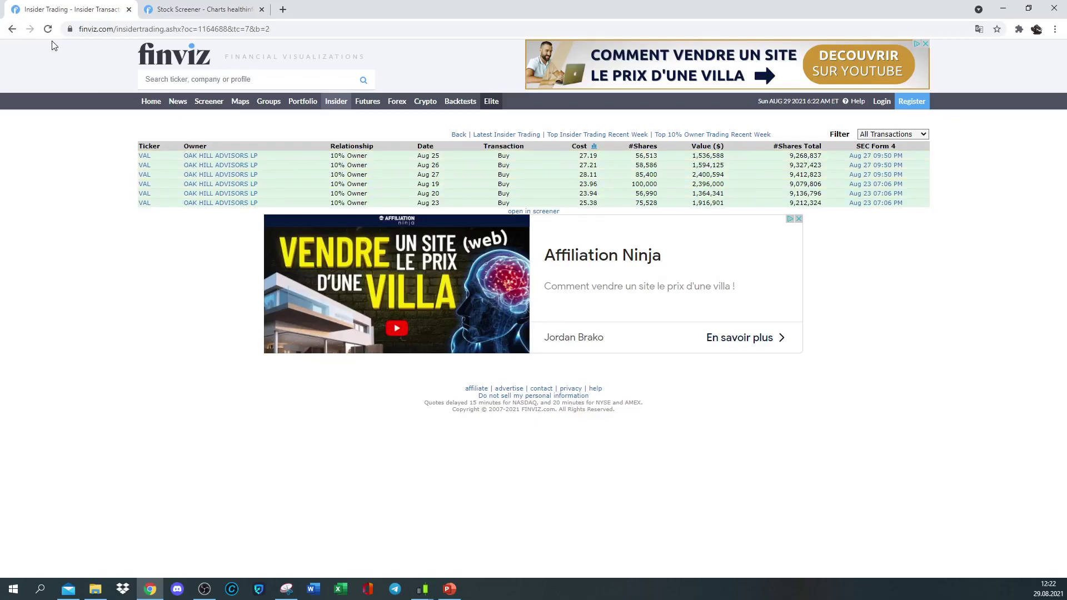
left_click(12, 29)
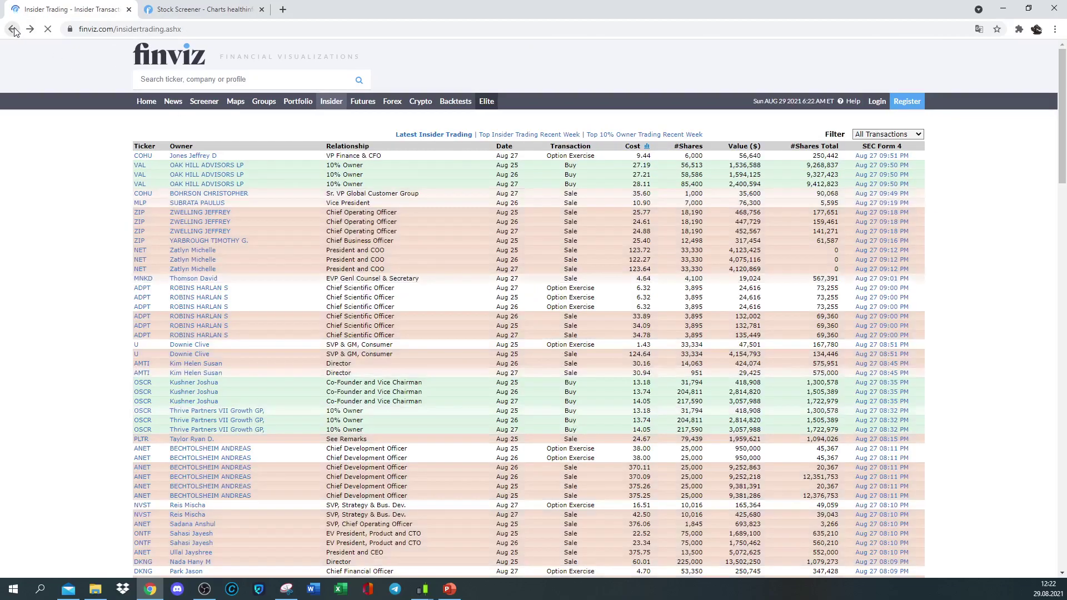
Open the Futures page and look over its quote tiles and the 1-day relative performance chart
left_click(363, 105)
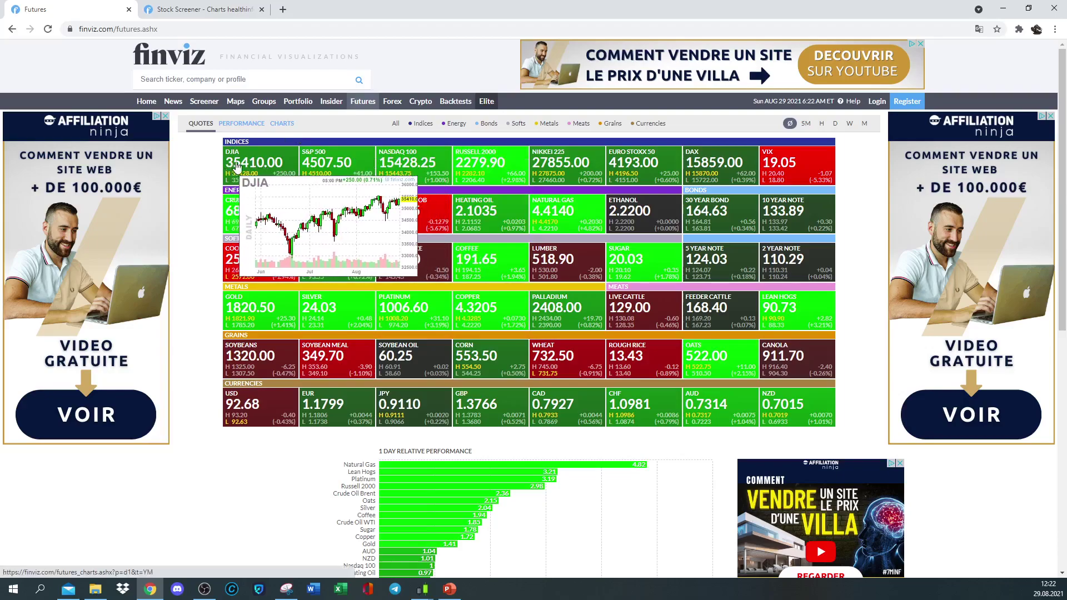
mouse_move(325, 162)
mouse_move(570, 165)
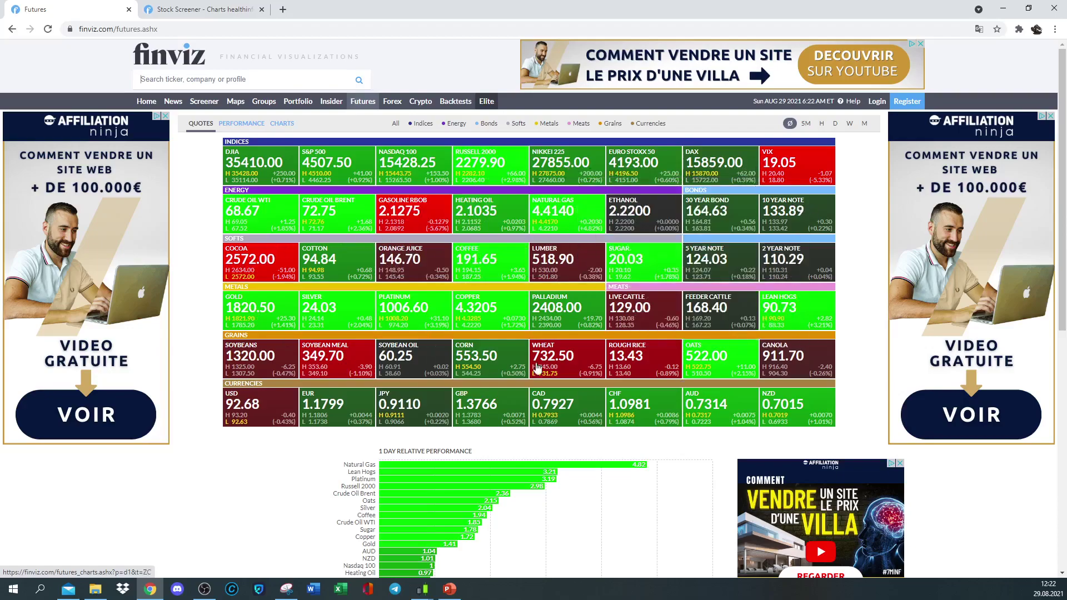
scroll(257, 317, "down", 5)
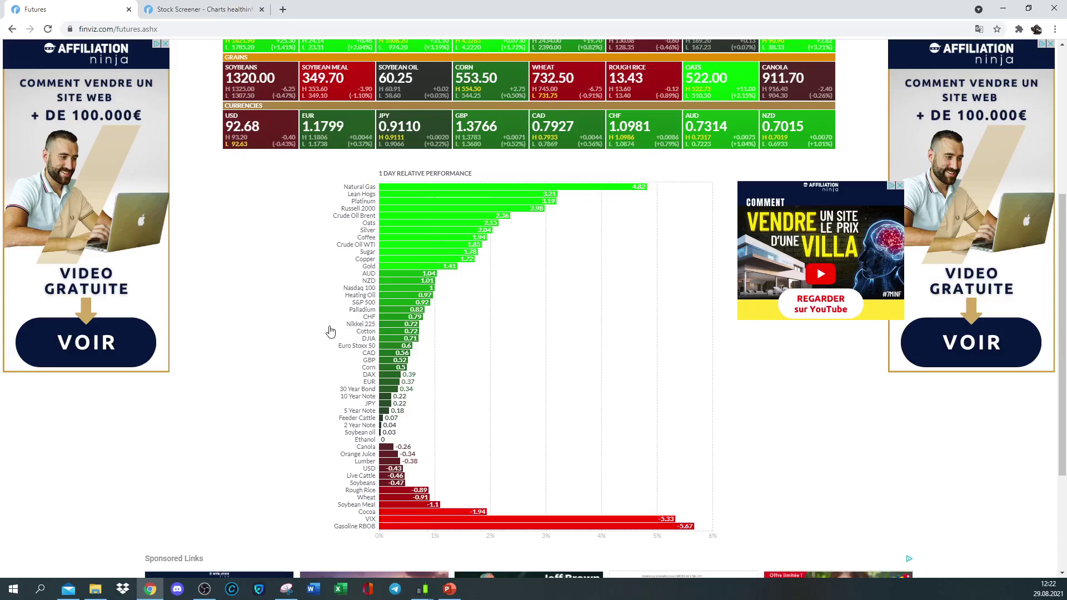
scroll(283, 328, "up", 4)
scroll(387, 111, "up", 1)
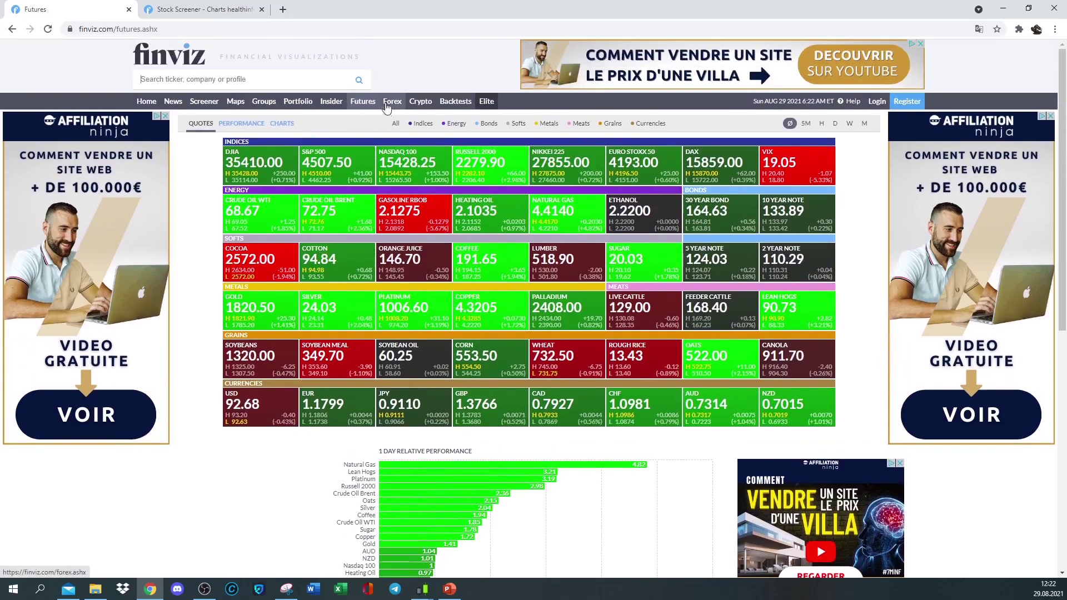
View the Forex, Crypto, Backtests and Elite pages in turn
left_click(393, 102)
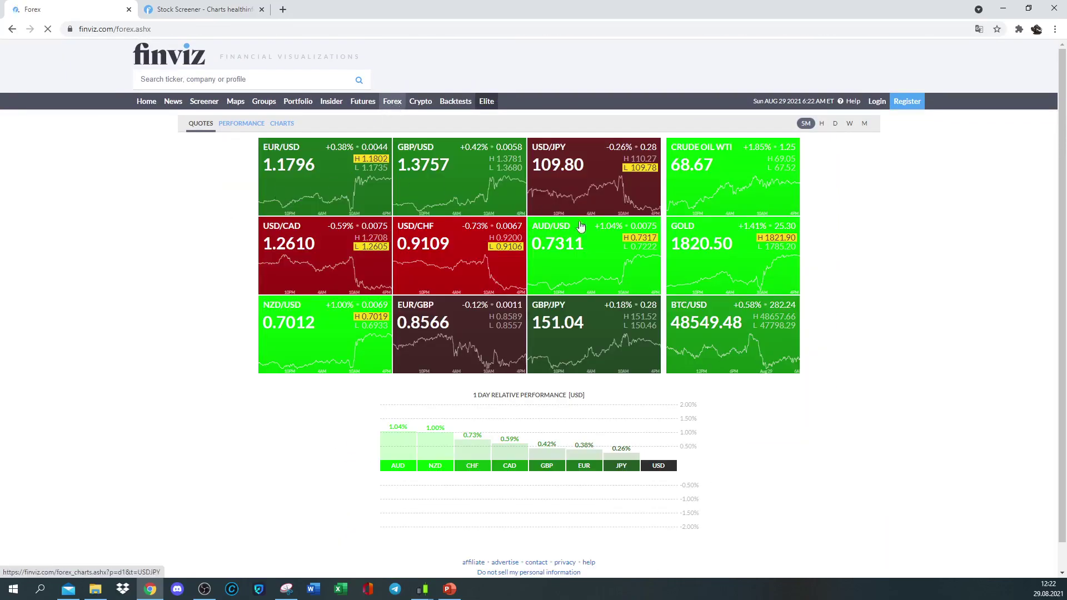
left_click(421, 102)
left_click(448, 105)
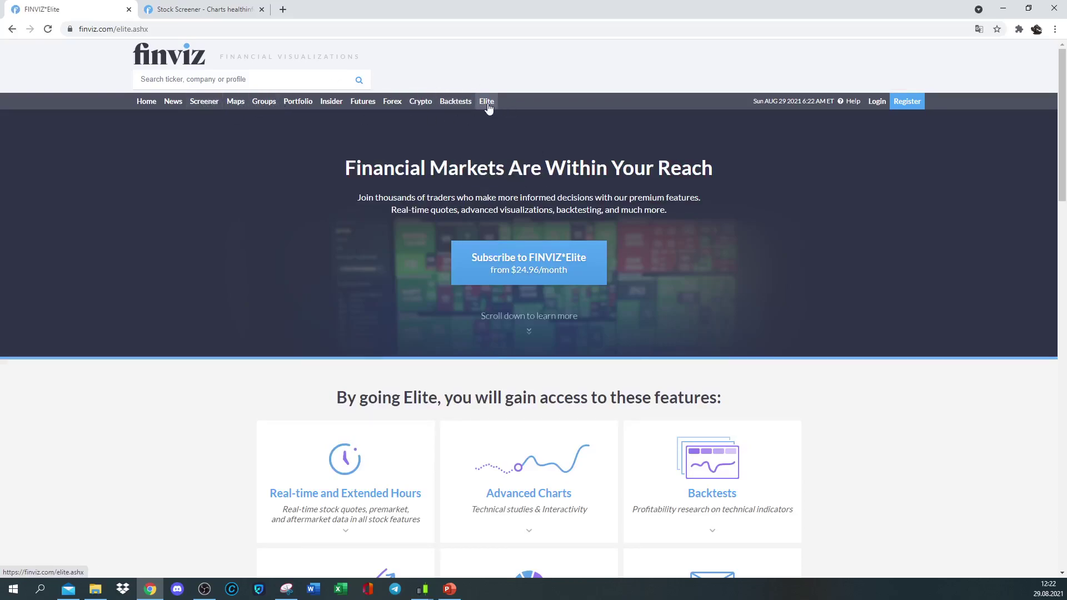
Open the stock screener with all filters shown and set the Price filter to Over $5
left_click(200, 105)
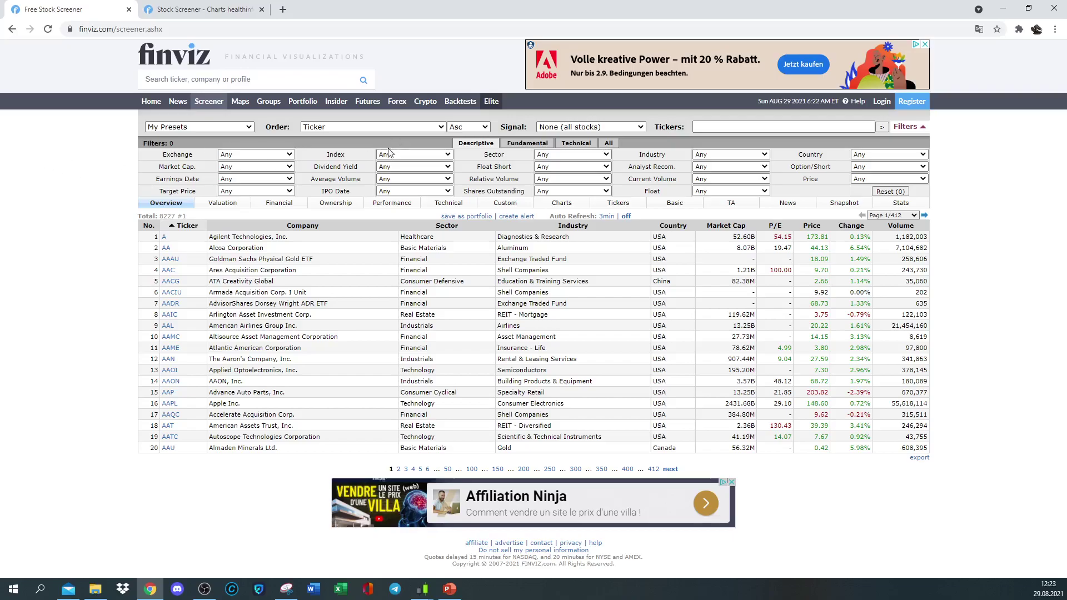
left_click(607, 144)
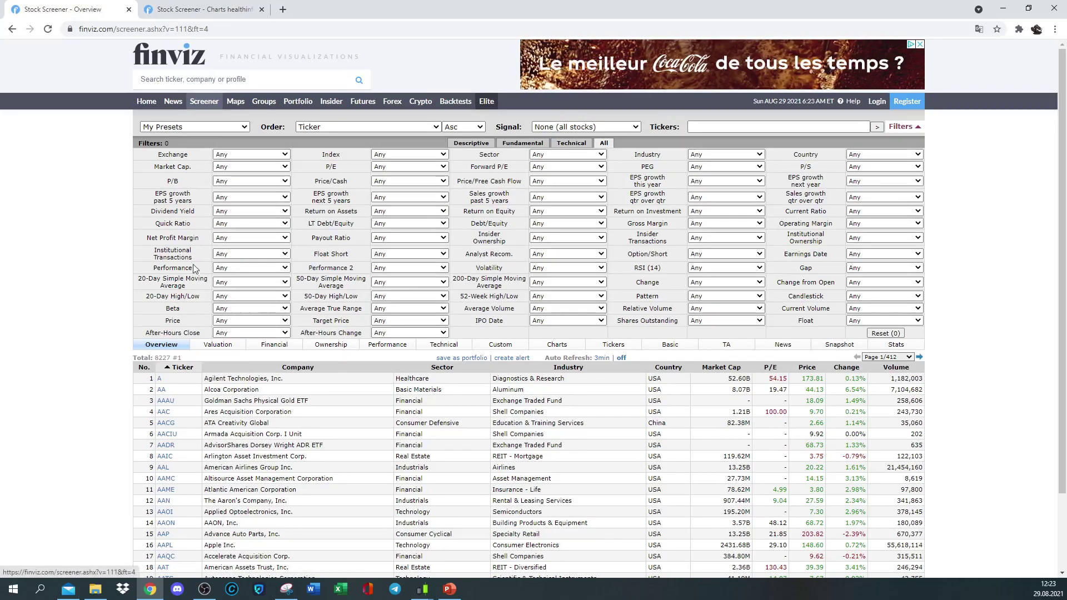
mouse_move(170, 281)
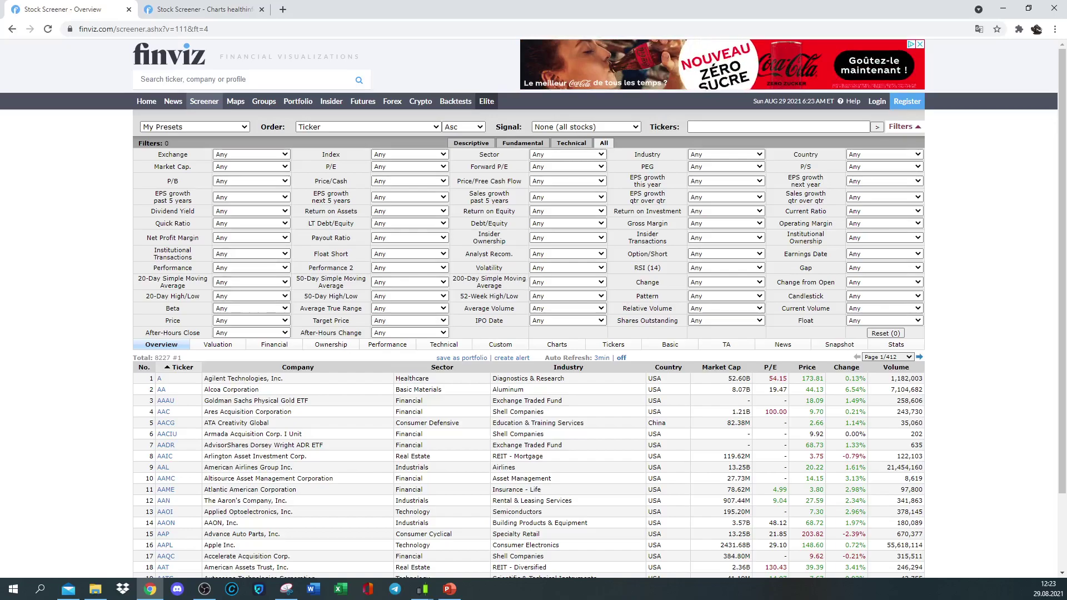
key("alt+Tab")
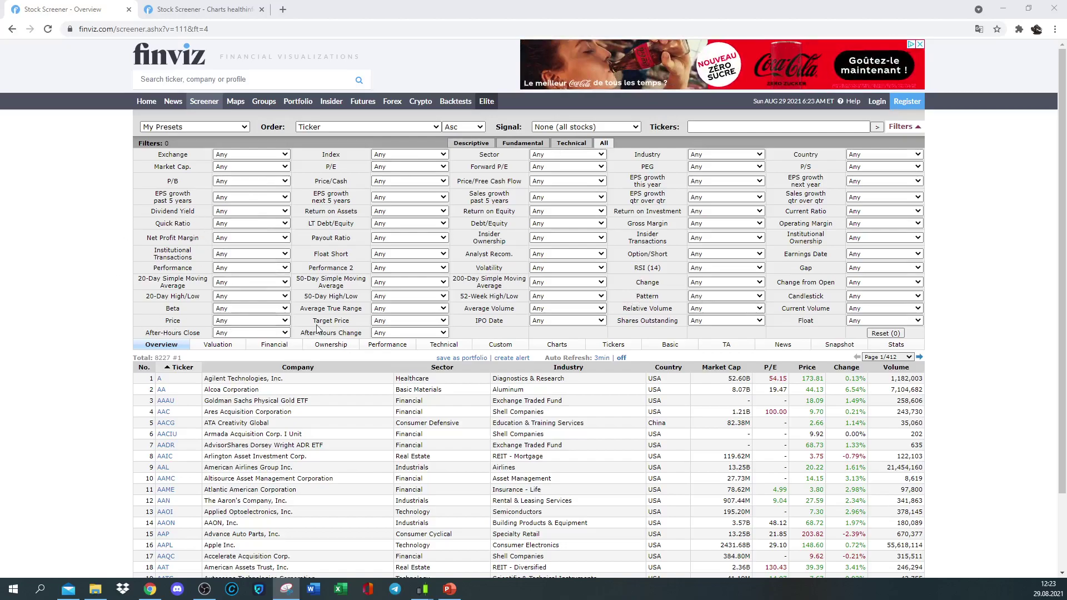
left_click(284, 321)
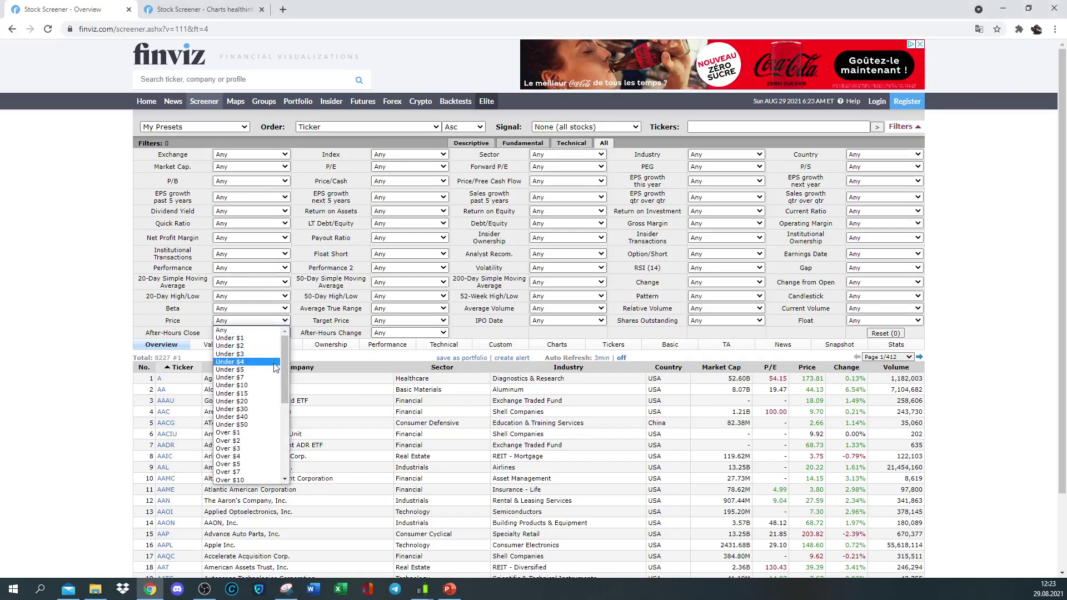
left_click(248, 464)
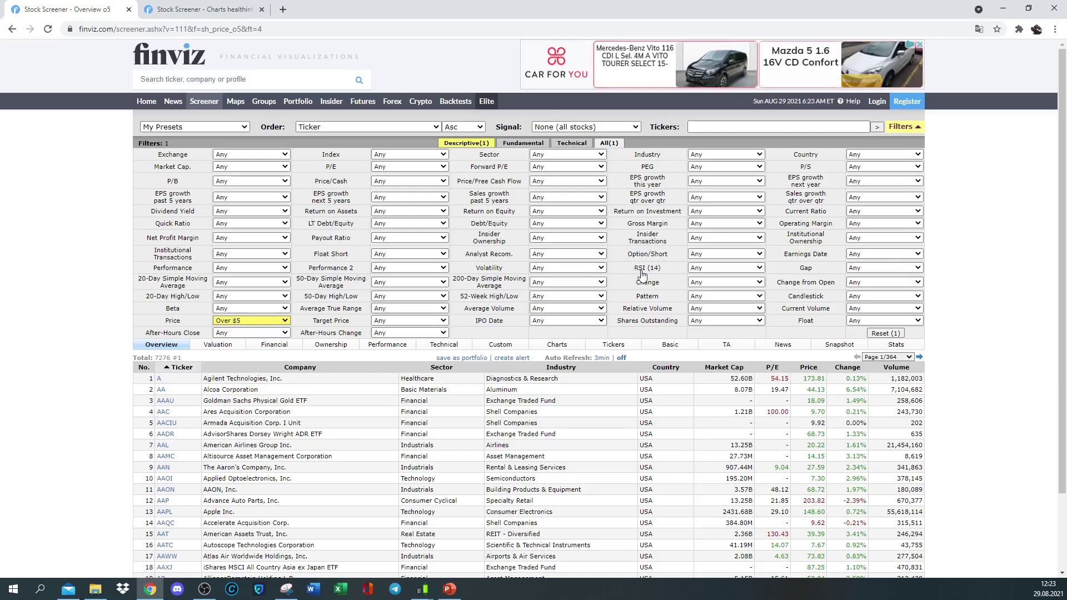
Set the RSI (14) filter to Oversold (30) and look through the matching stocks
mouse_move(640, 272)
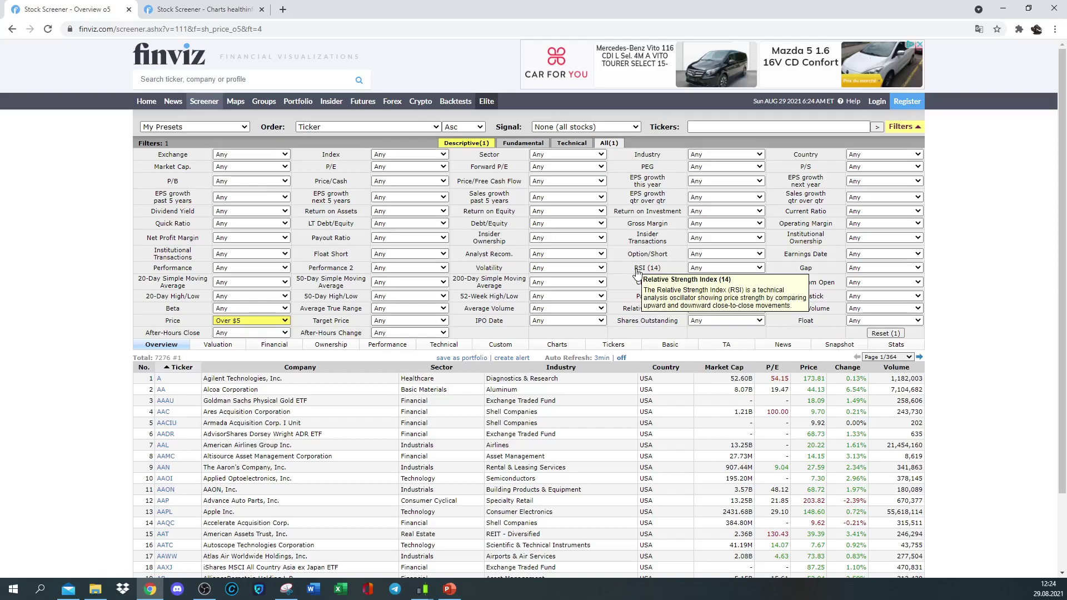
left_click(760, 267)
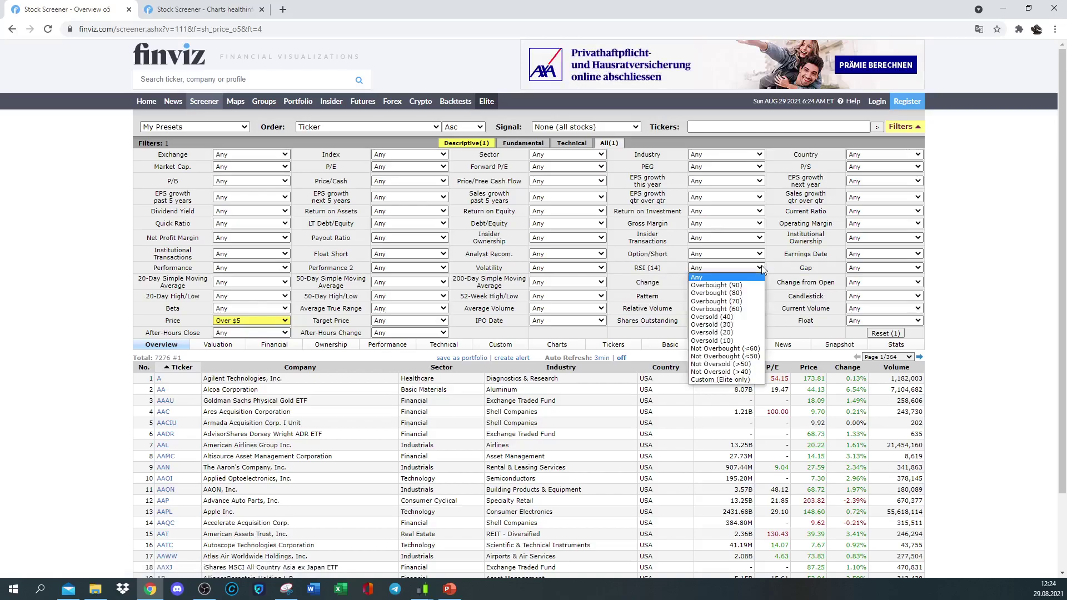
left_click(728, 326)
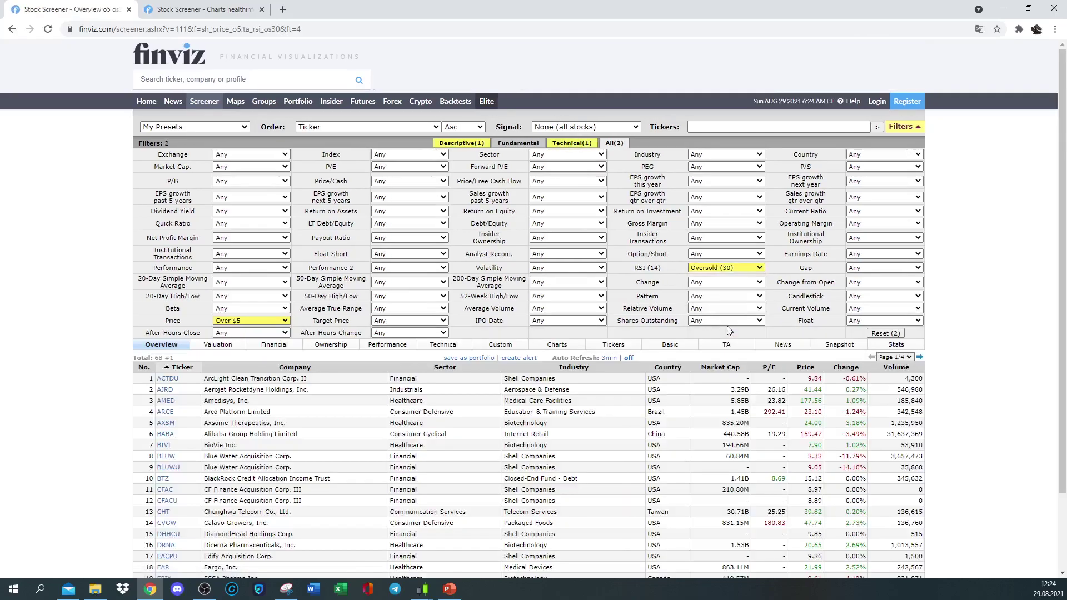
scroll(188, 449, "down", 3)
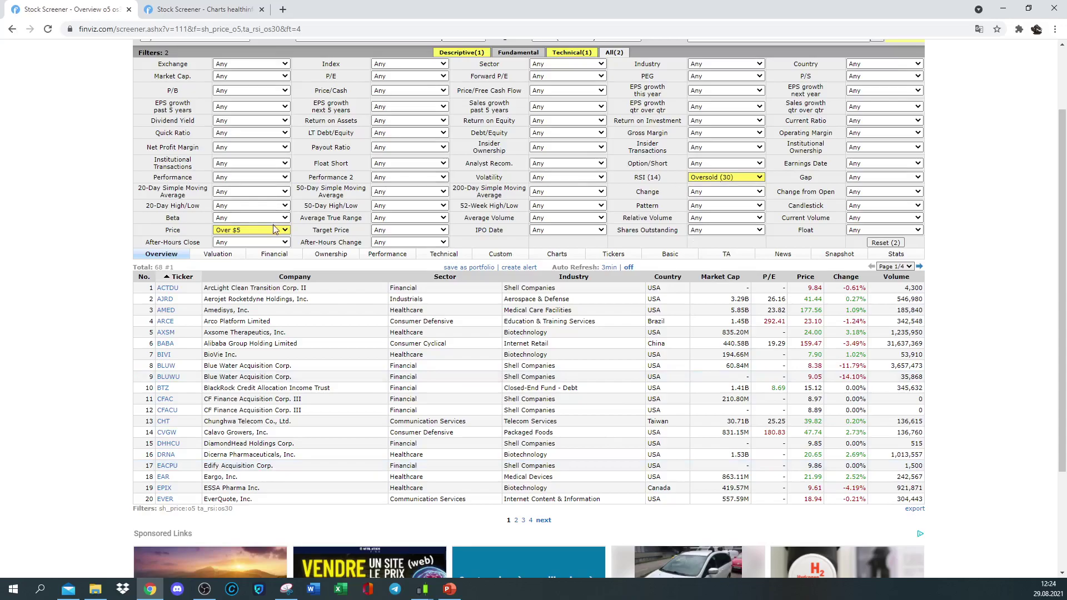
mouse_move(176, 445)
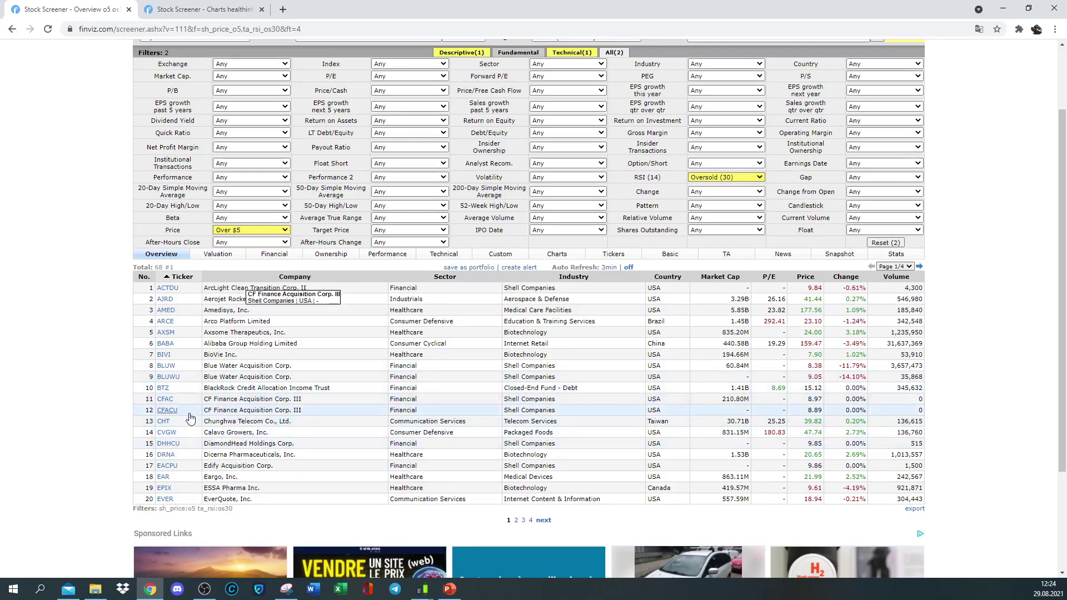
mouse_move(177, 403)
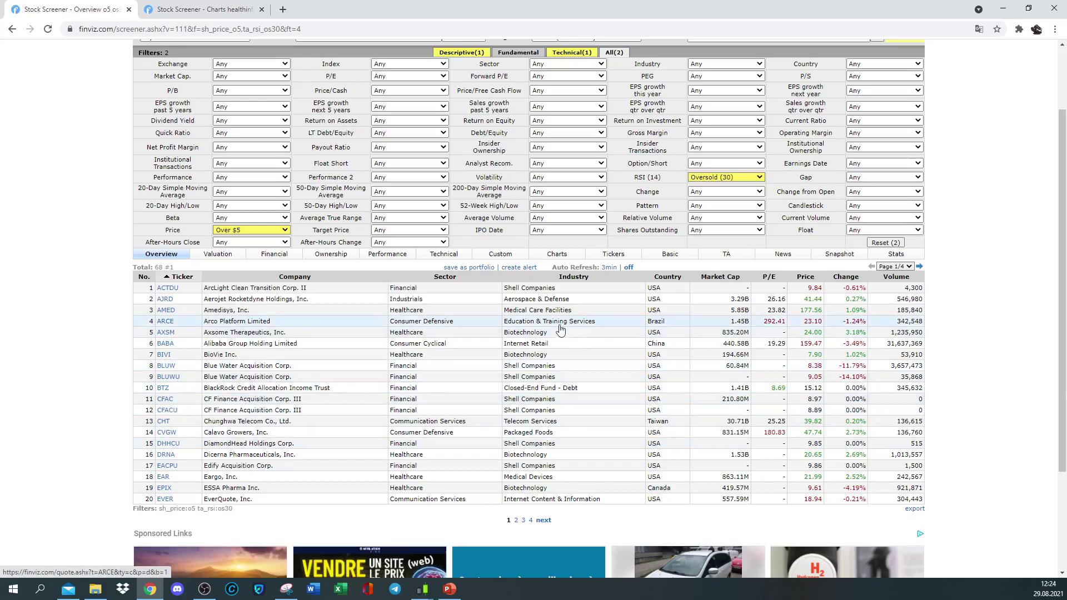
Set the screener's Change filter to Up and look over the matching stocks
scroll(554, 332, "up", 2)
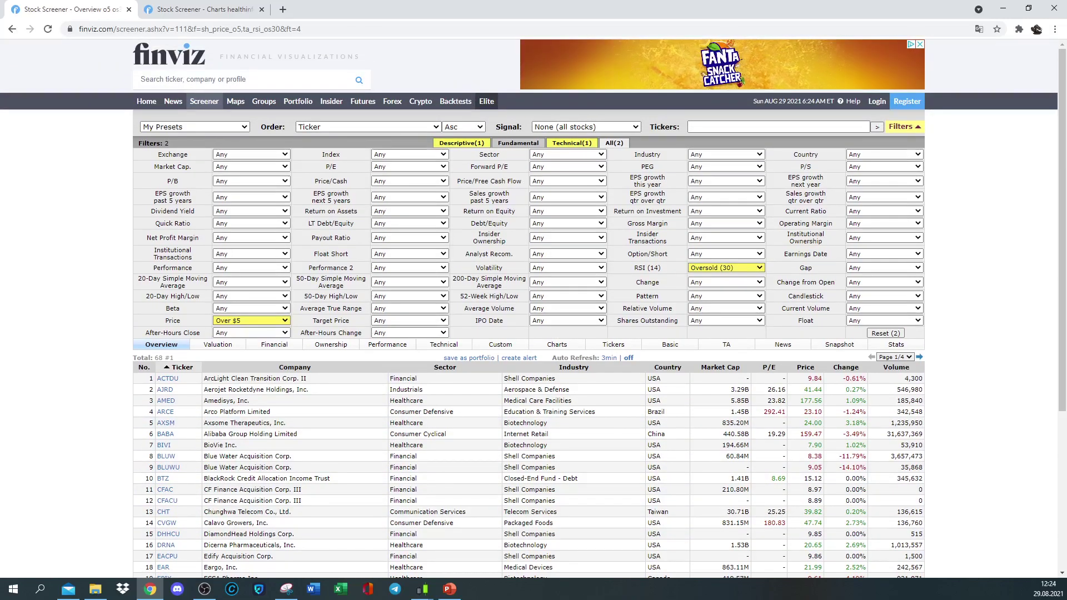
left_click(759, 282)
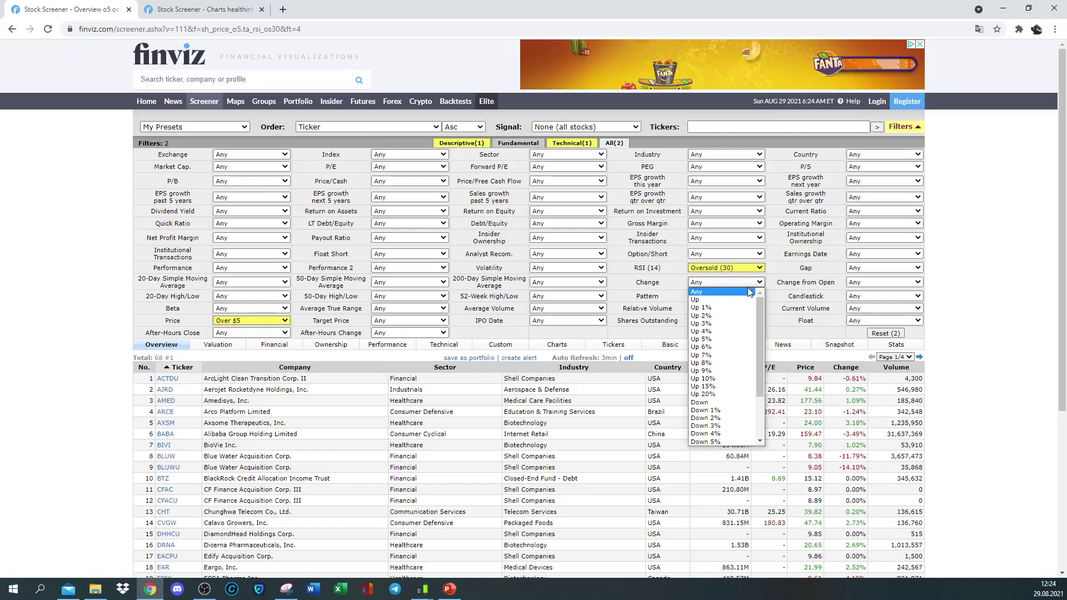
left_click(742, 301)
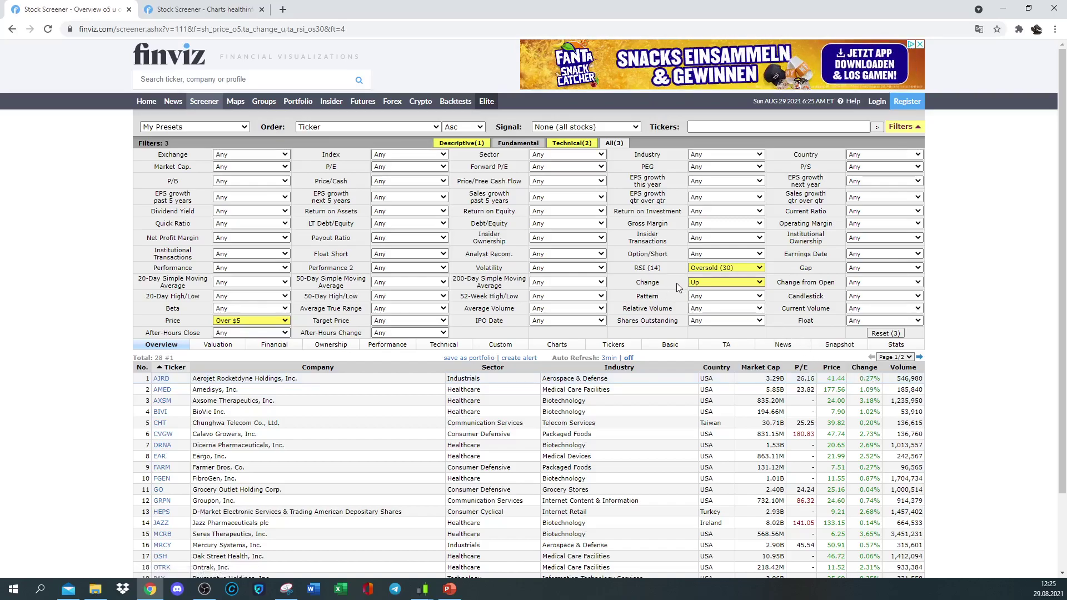
scroll(665, 292, "down", 3)
scroll(648, 329, "up", 3)
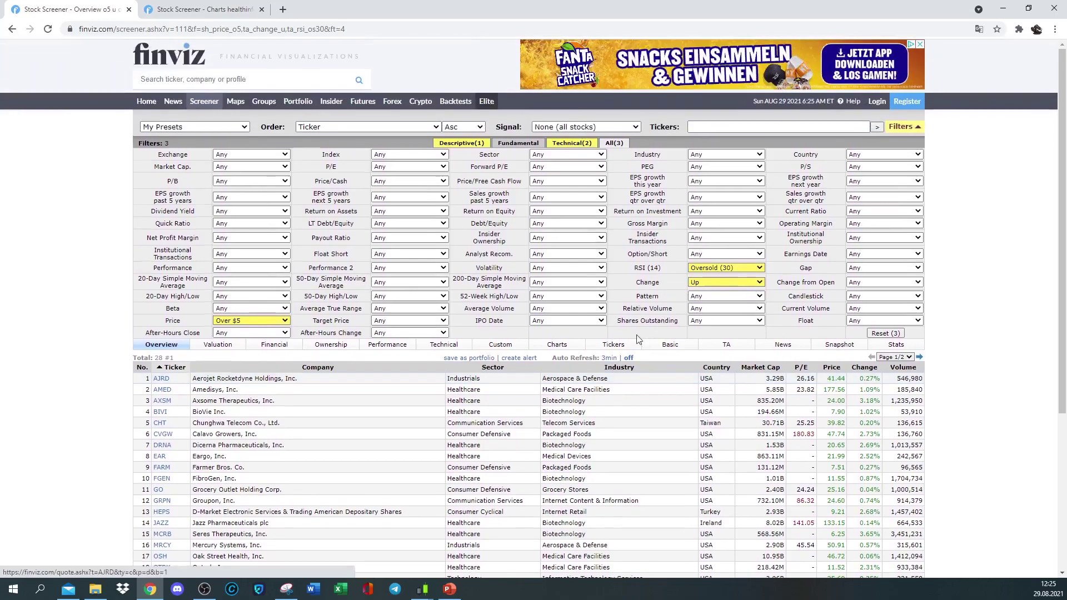
scroll(648, 329, "down", 4)
scroll(614, 276, "up", 4)
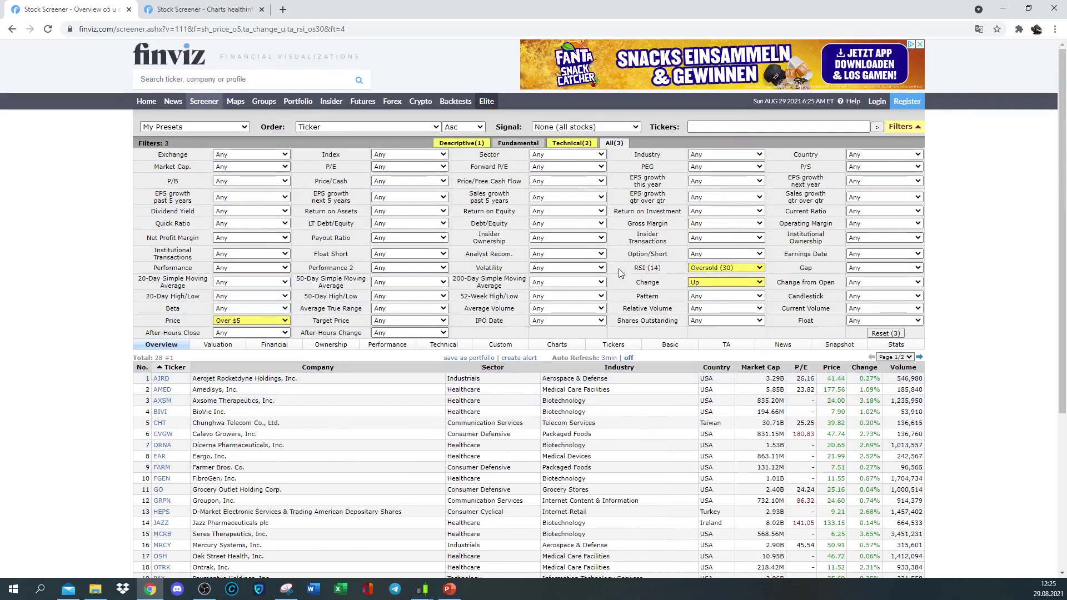
Set the Relative Volume filter to Over 2 and view the matching stocks as charts
mouse_move(645, 273)
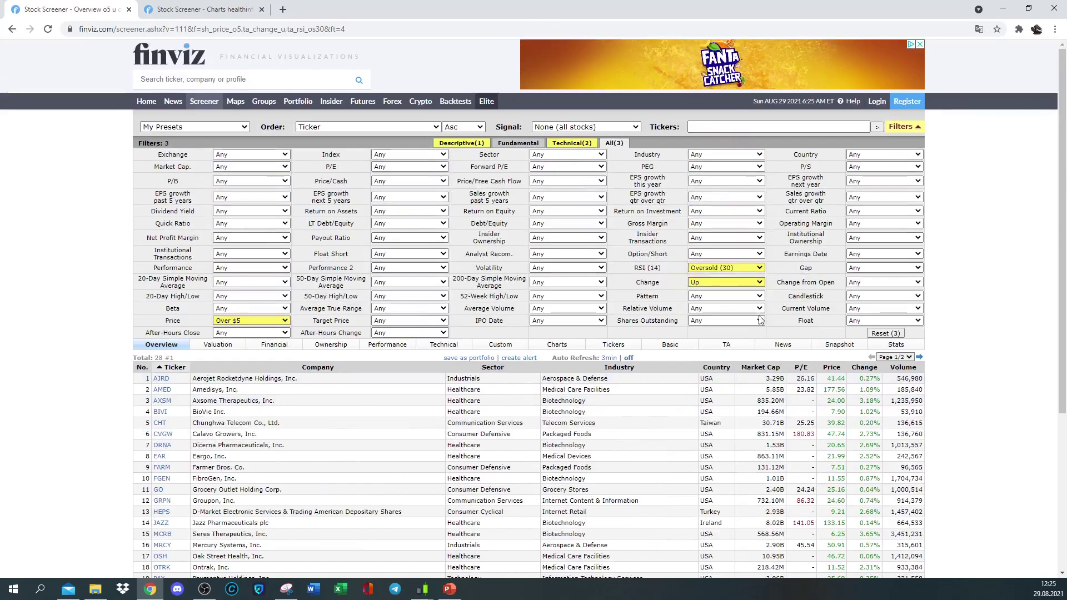
left_click(760, 309)
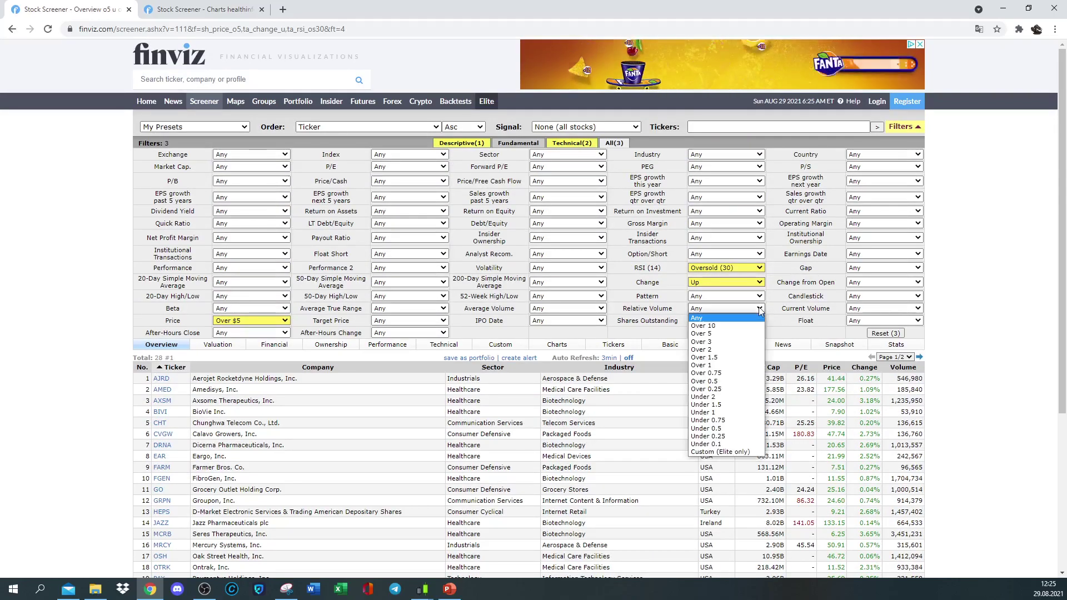
left_click(745, 352)
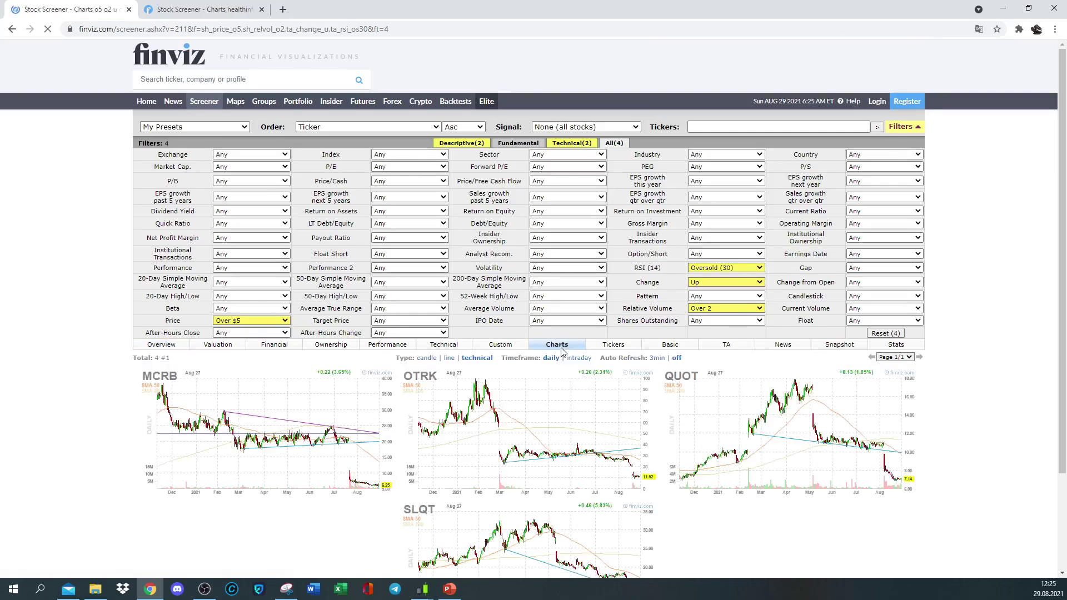
scroll(50, 329, "down", 2)
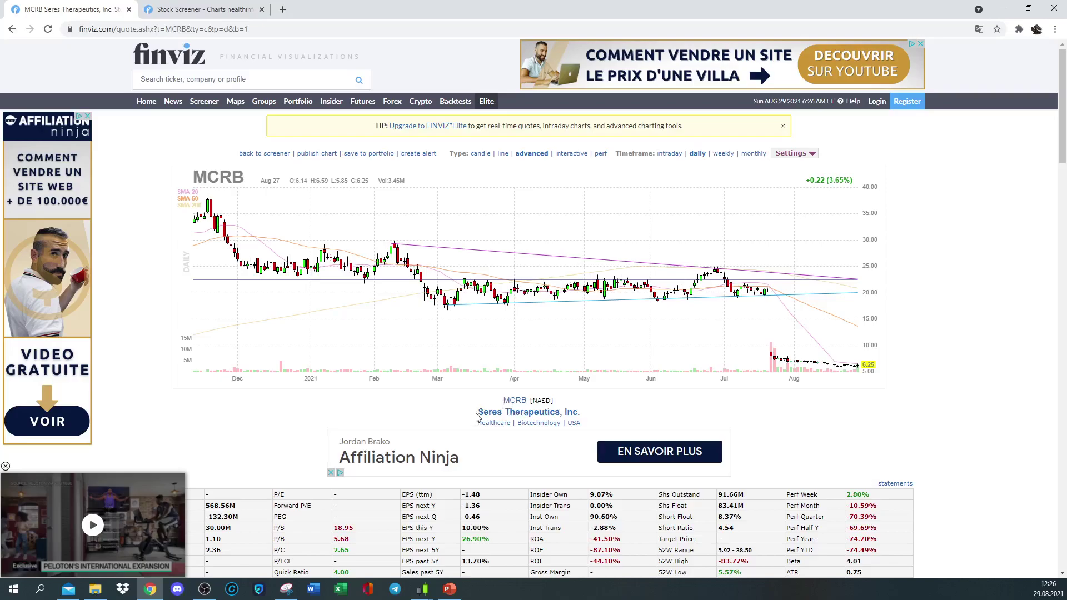
Open the Seres Therapeutics website from the MCRB quote page in a new browser tab
right_click(530, 415)
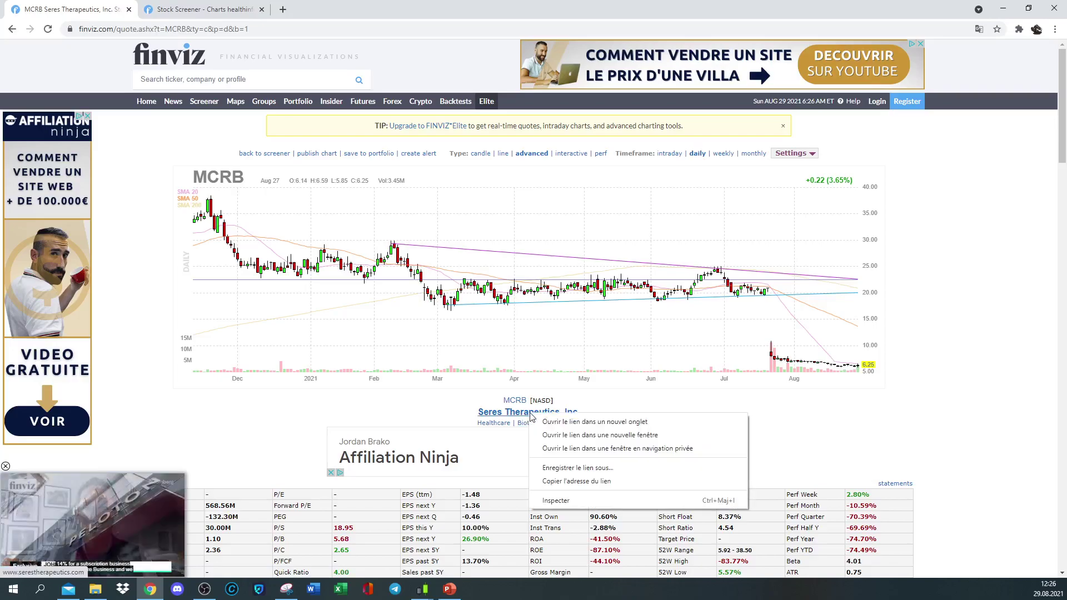
left_click(576, 425)
left_click(347, 10)
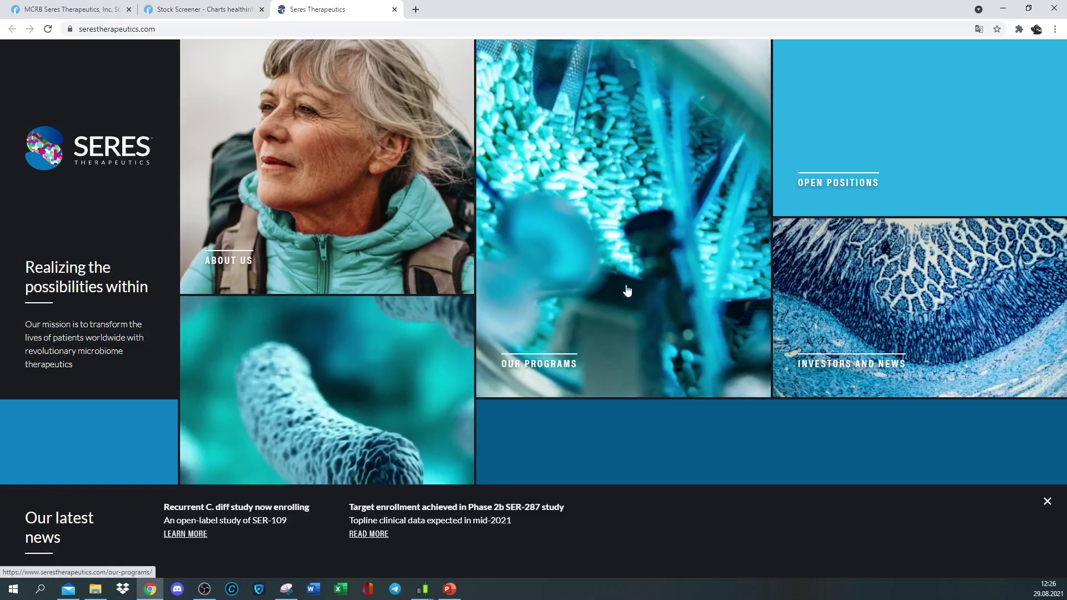
Open the Our Programs page and look over its clinical pipeline and the C. diff & infectious disease literature
left_click(627, 291)
scroll(369, 205, "down", 6)
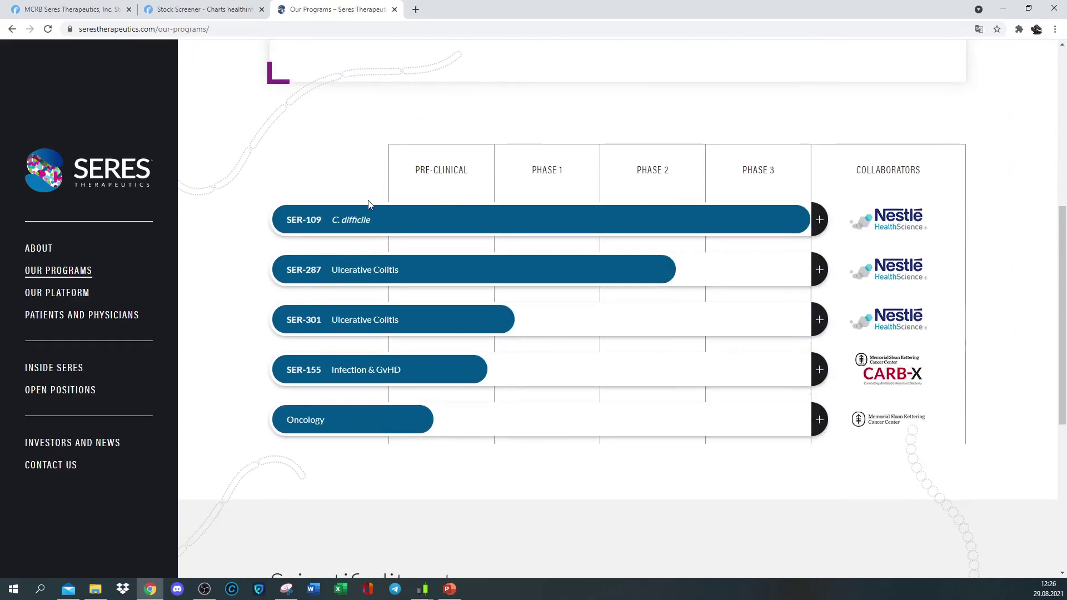
scroll(369, 204, "down", 4)
scroll(368, 203, "up", 3)
scroll(453, 211, "down", 5)
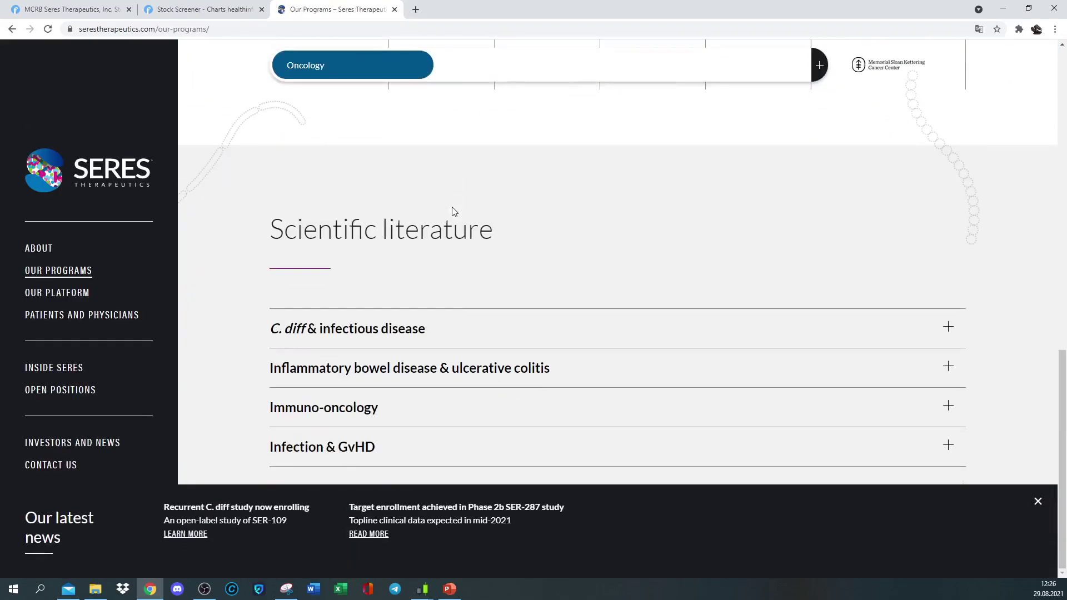
left_click(378, 333)
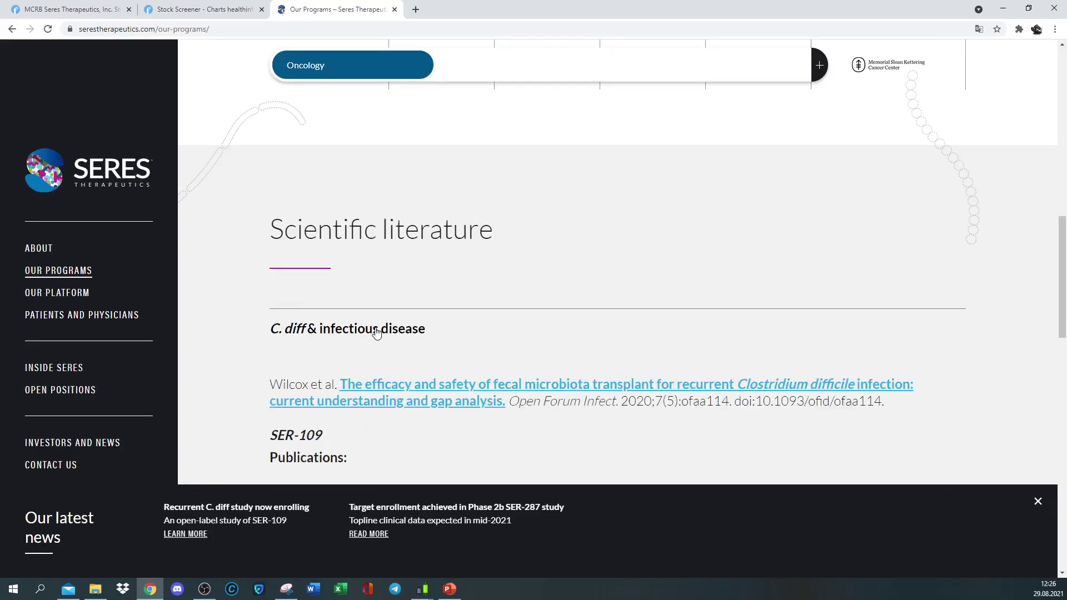
scroll(389, 315, "down", 5)
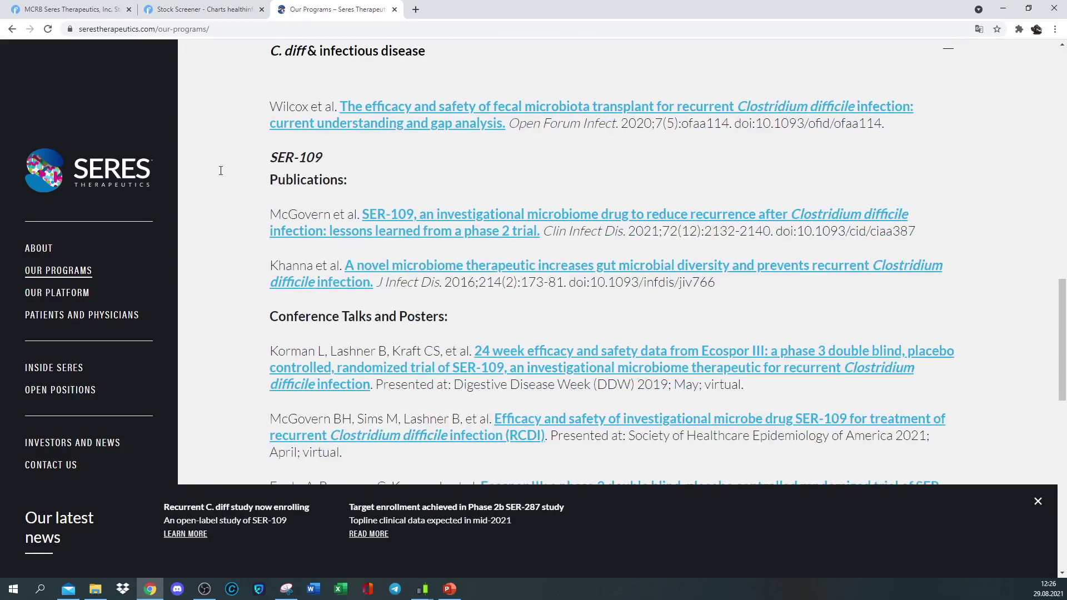
Open the Our Platform page, translate it into French and read about the company's approach
left_click(29, 295)
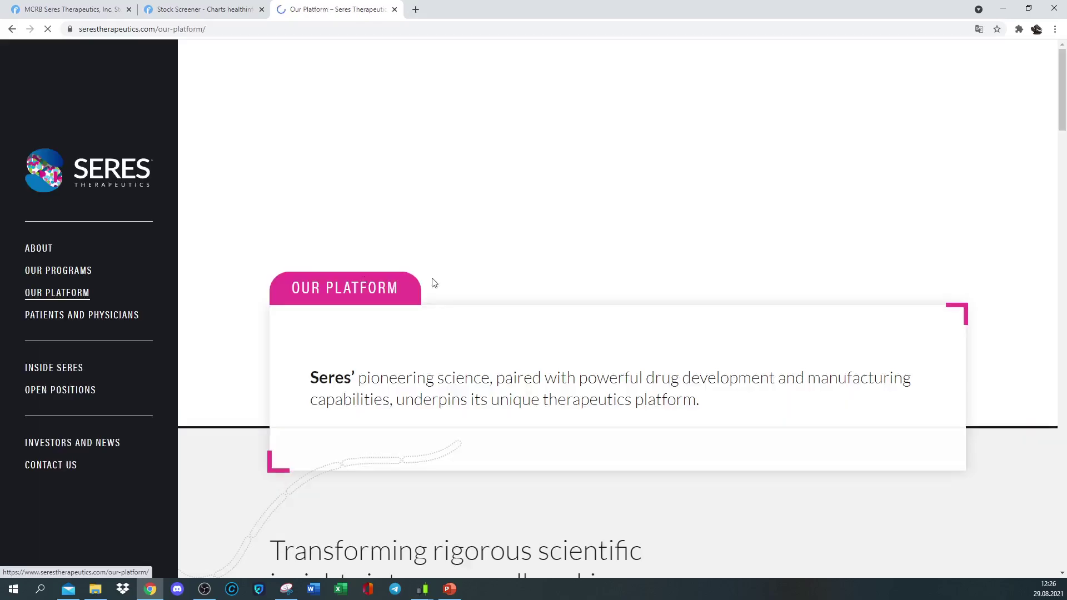
scroll(439, 278, "down", 10)
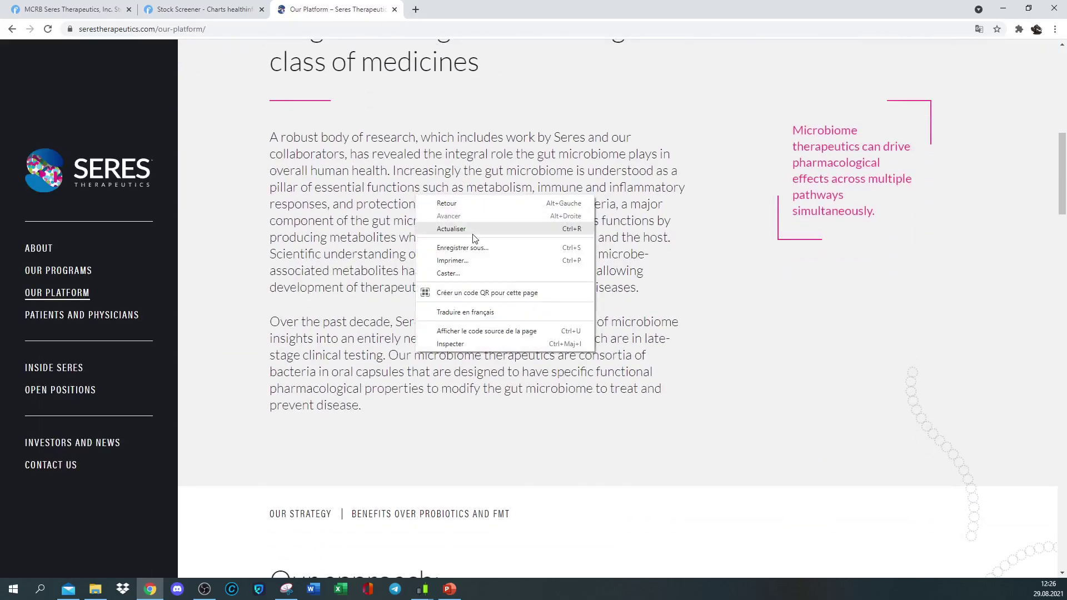
left_click(470, 315)
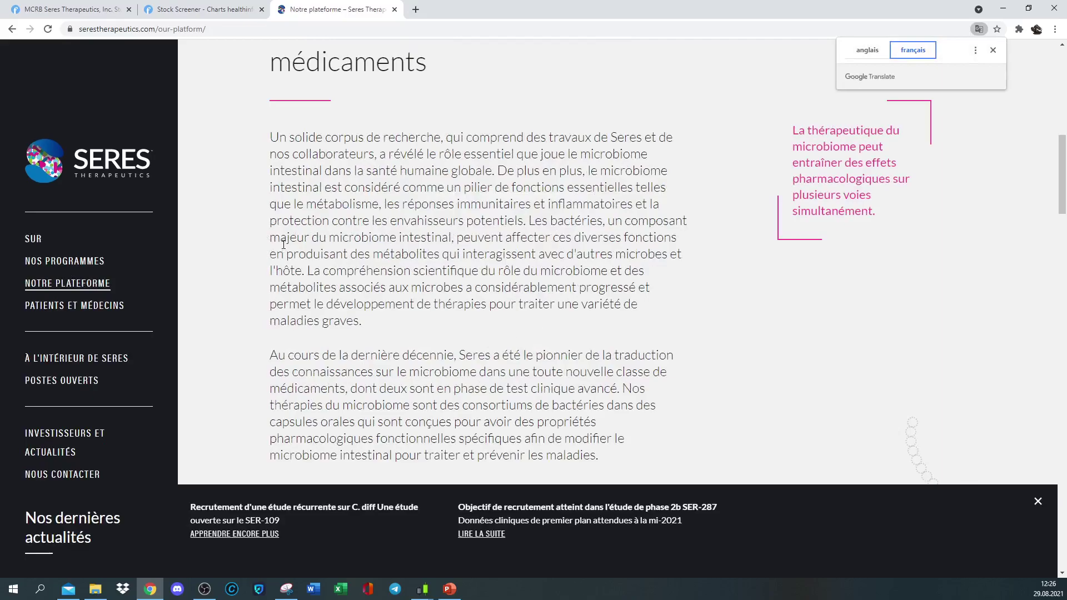
scroll(489, 242, "down", 7)
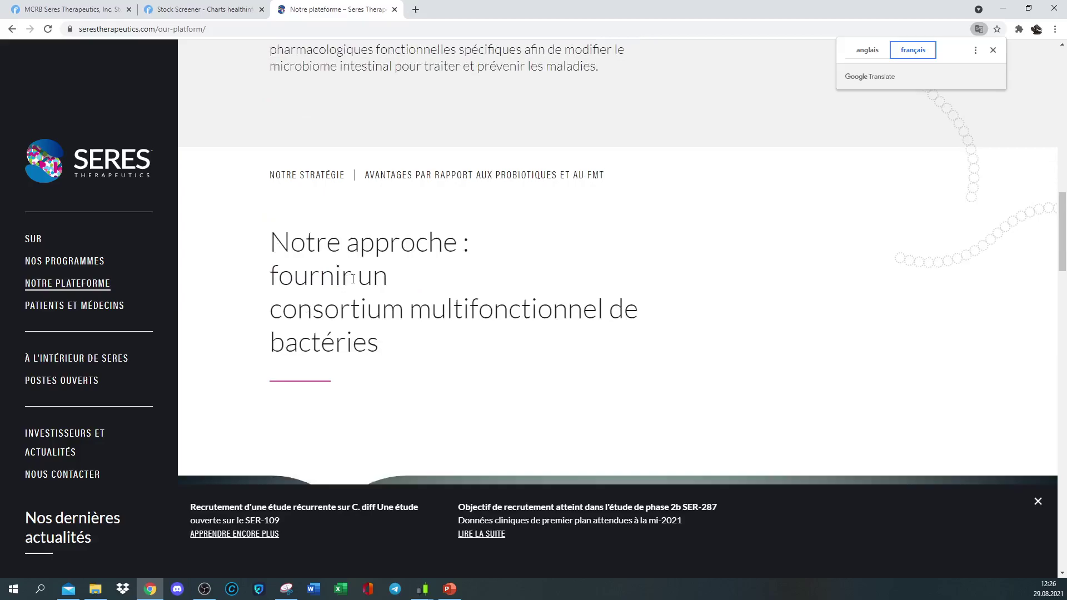
left_click_drag(377, 344, 269, 241)
left_click(440, 276)
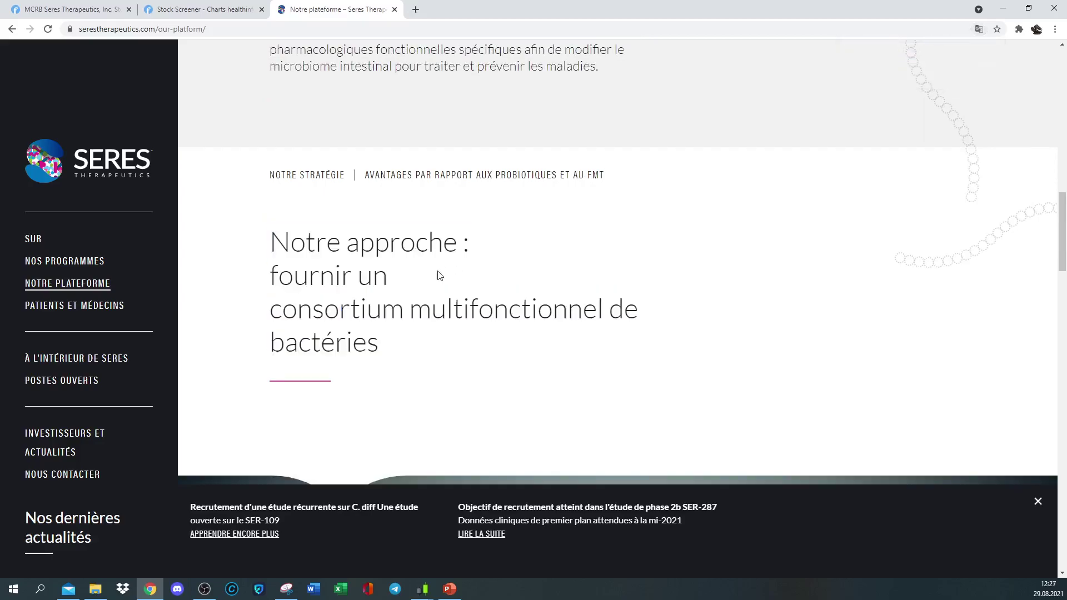
scroll(407, 278, "up", 15)
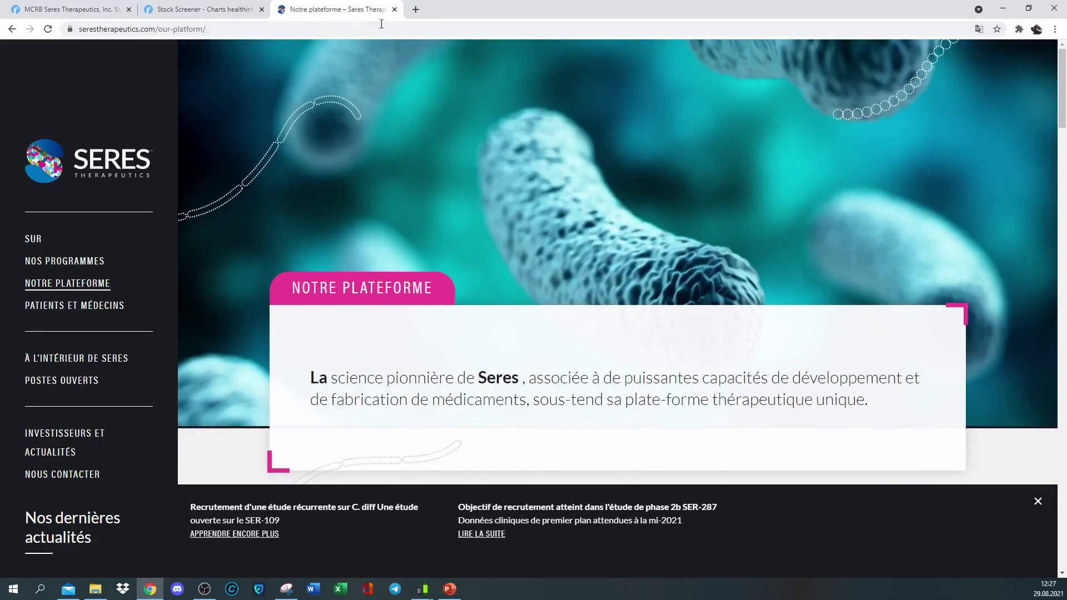
Return to the MCRB quote page, switch to the ProRealTime chart window and load Seres Therapeutics Inc. (MCRB)
left_click(48, 10)
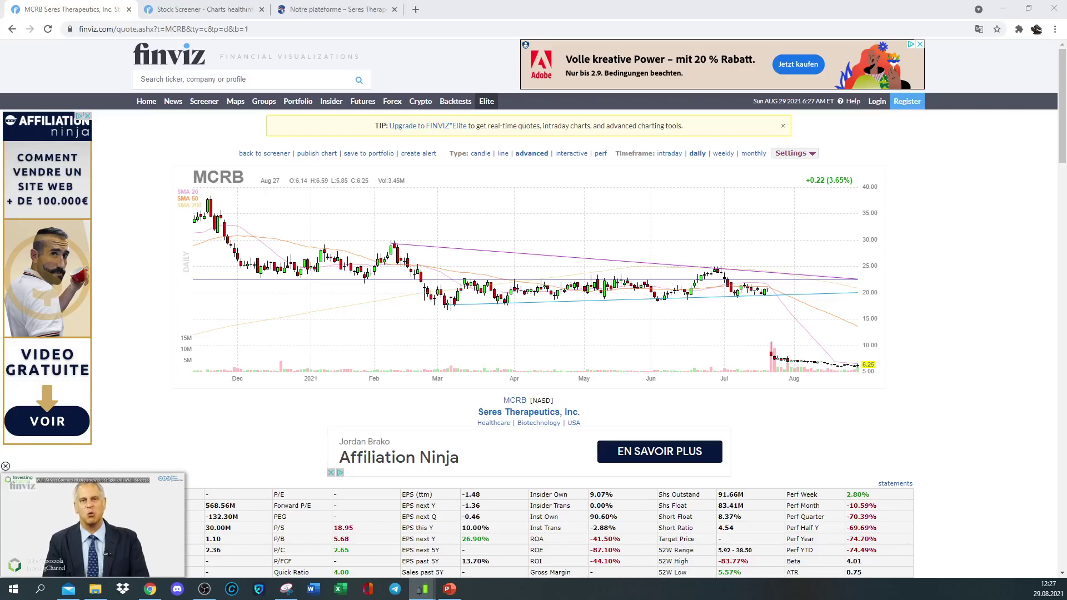
left_click_drag(1066, 34, 419, 22)
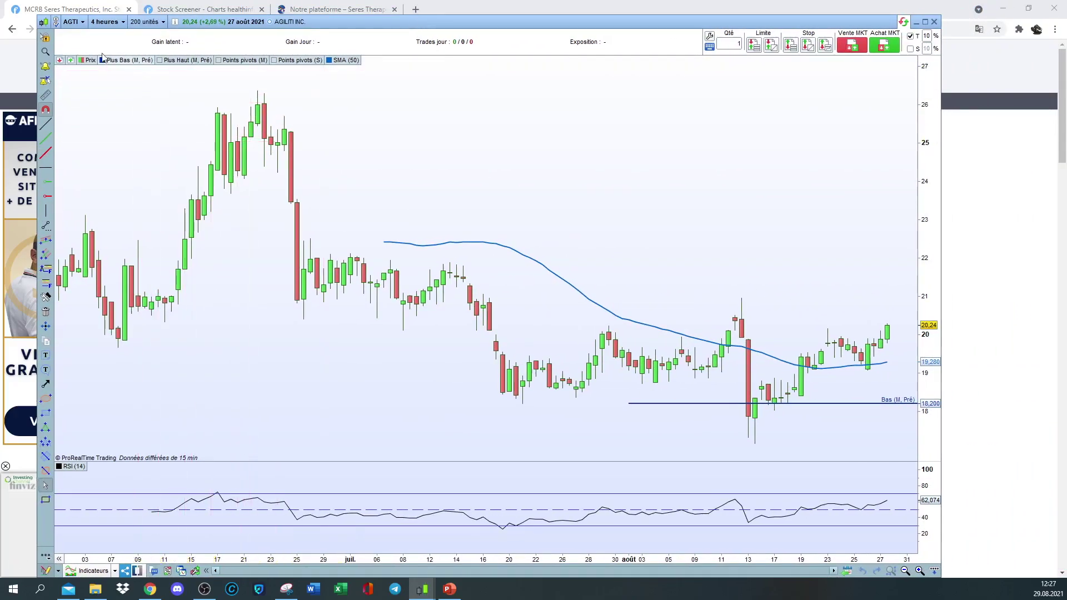
left_click(71, 23)
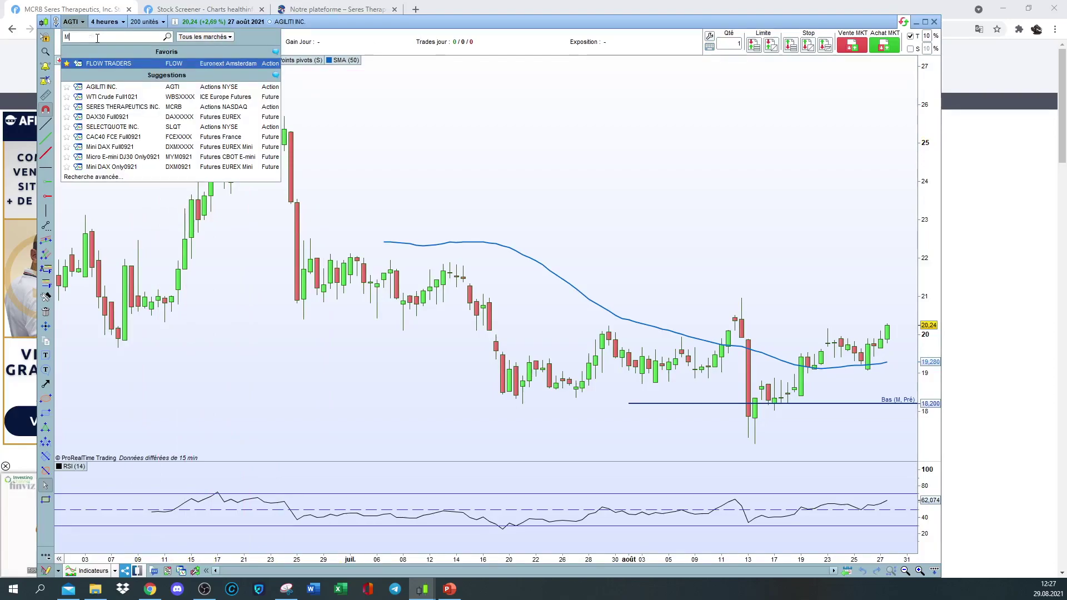
type("MR")
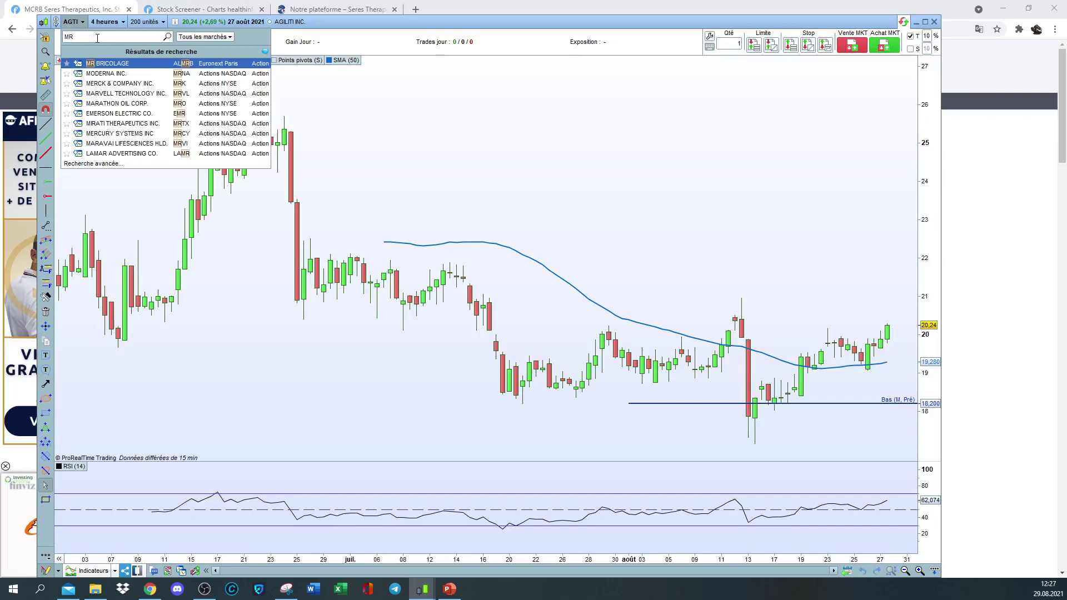
key("BackSpace")
type("CRB")
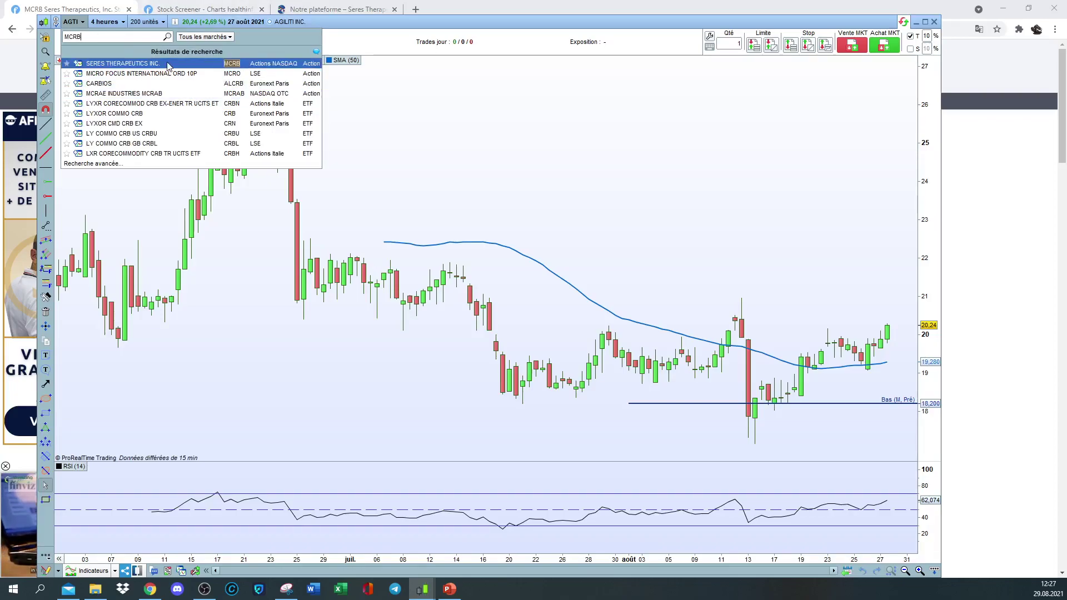
left_click(139, 63)
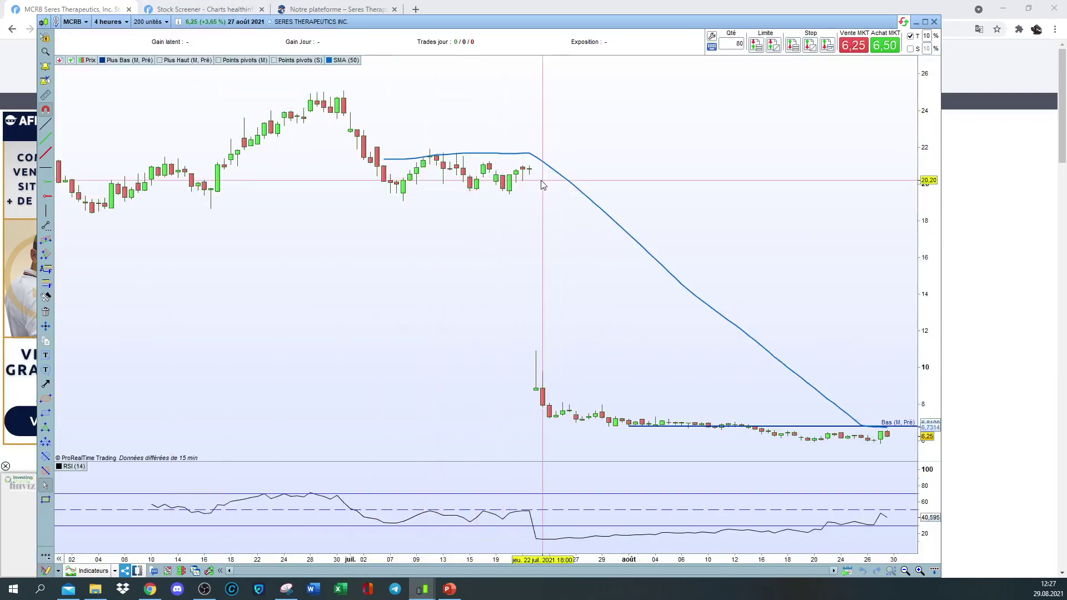
Set the MCRB chart's timeframe to 1 day and examine its price history and RSI across 2020 and 2021
mouse_move(531, 182)
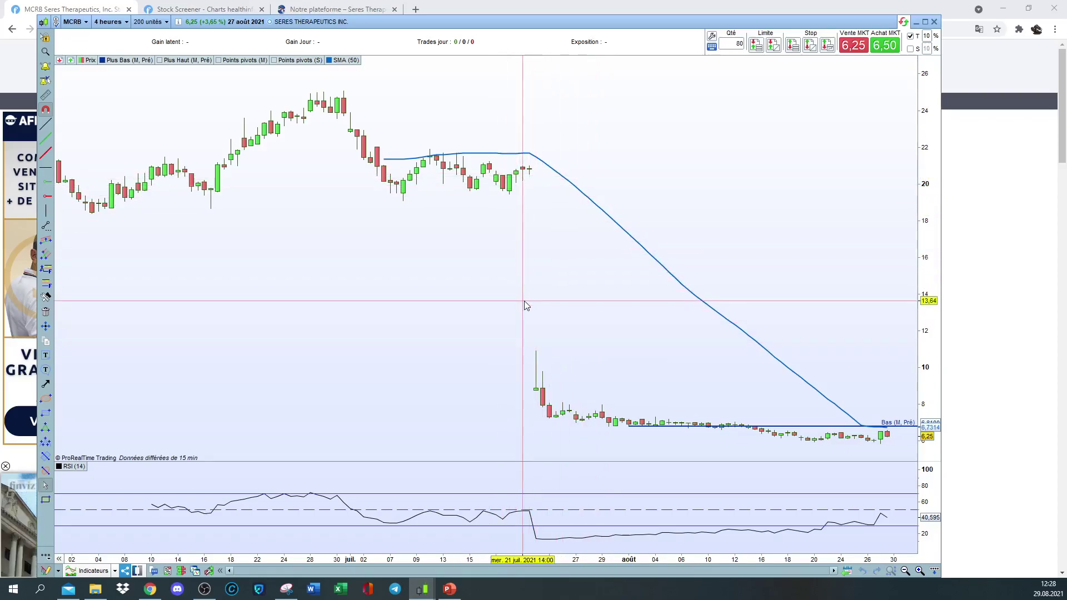
left_click(114, 23)
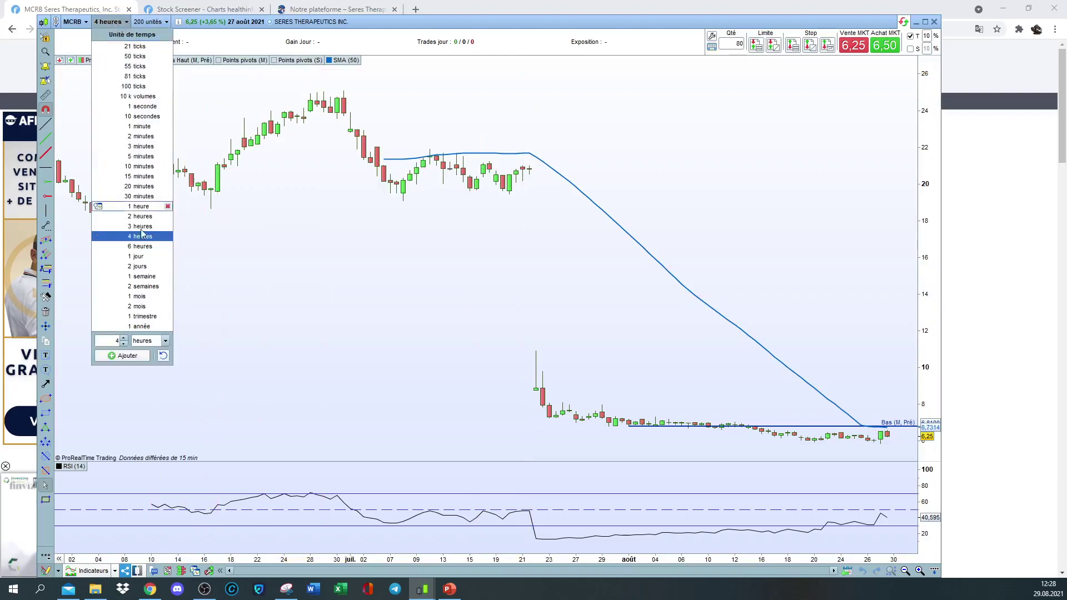
left_click(145, 265)
scroll(341, 257, "down", 3)
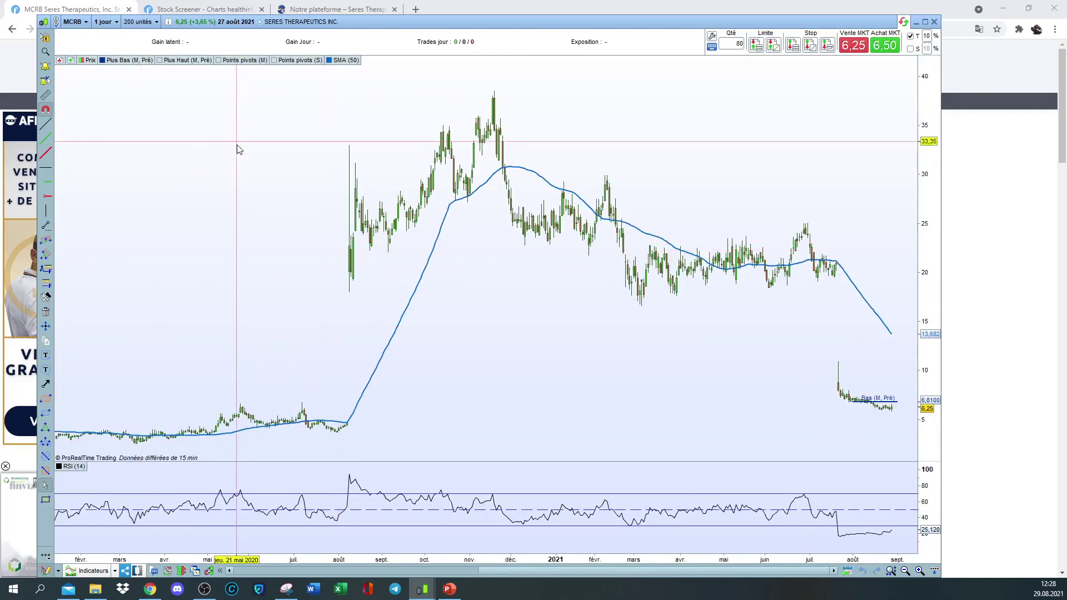
scroll(258, 204, "down", 3)
left_click_drag(704, 324, 545, 300)
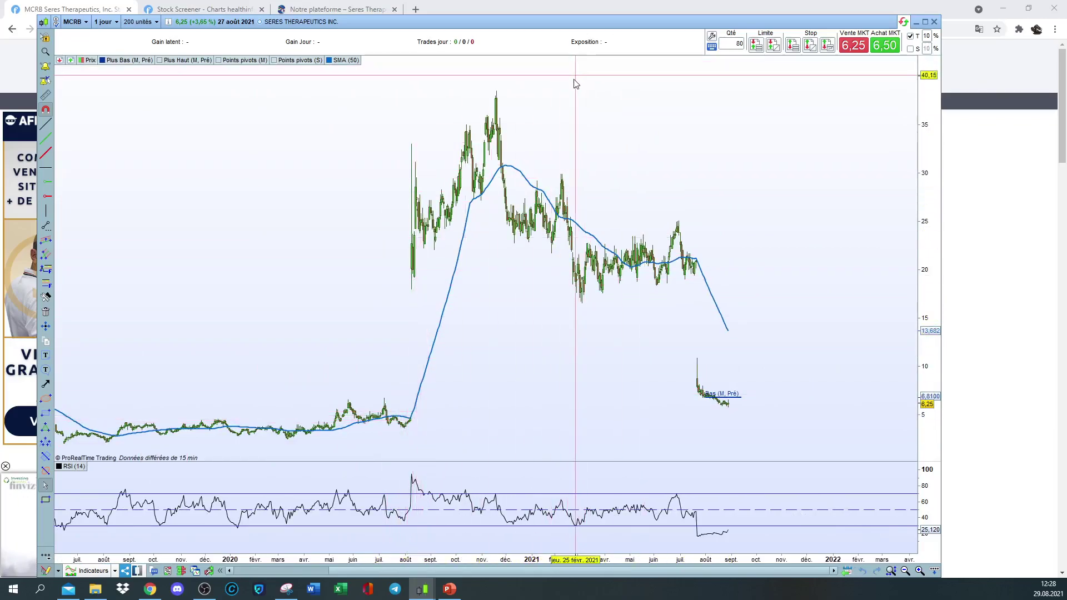
mouse_move(563, 99)
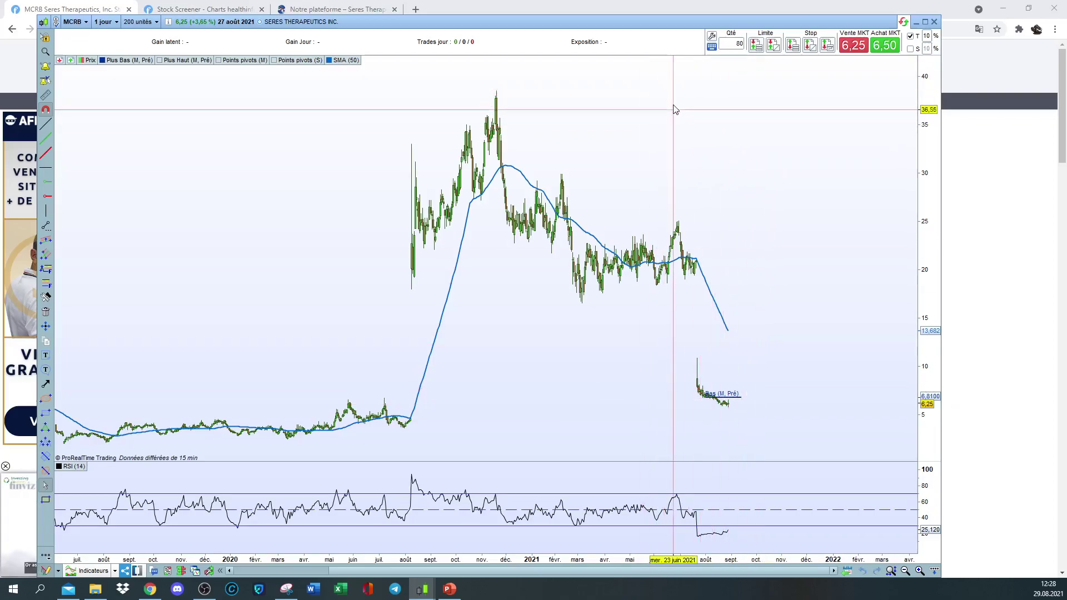
scroll(599, 355, "up", 3)
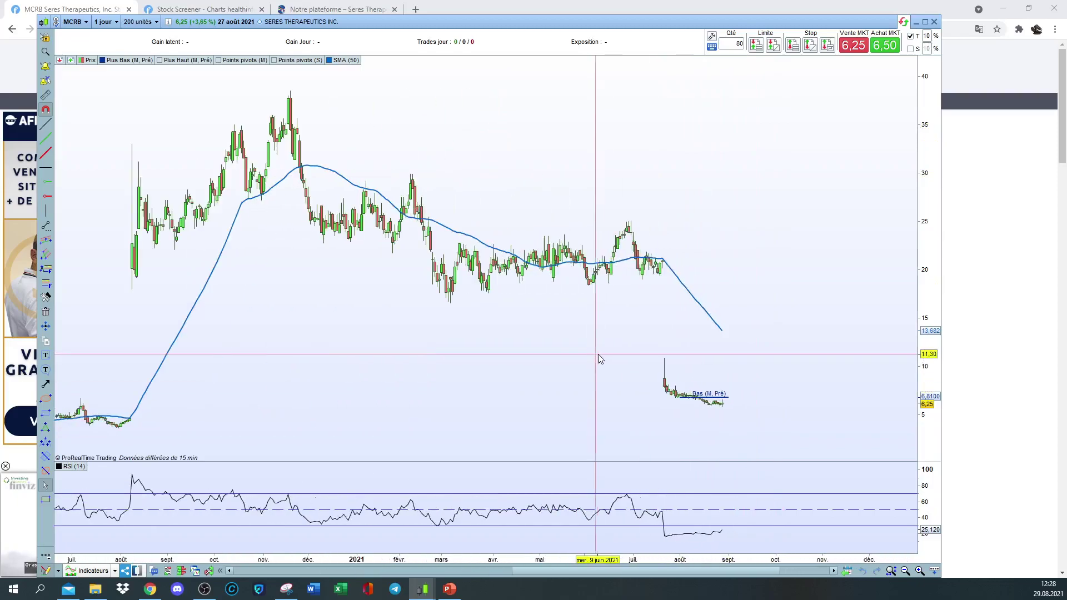
scroll(683, 345, "up", 1)
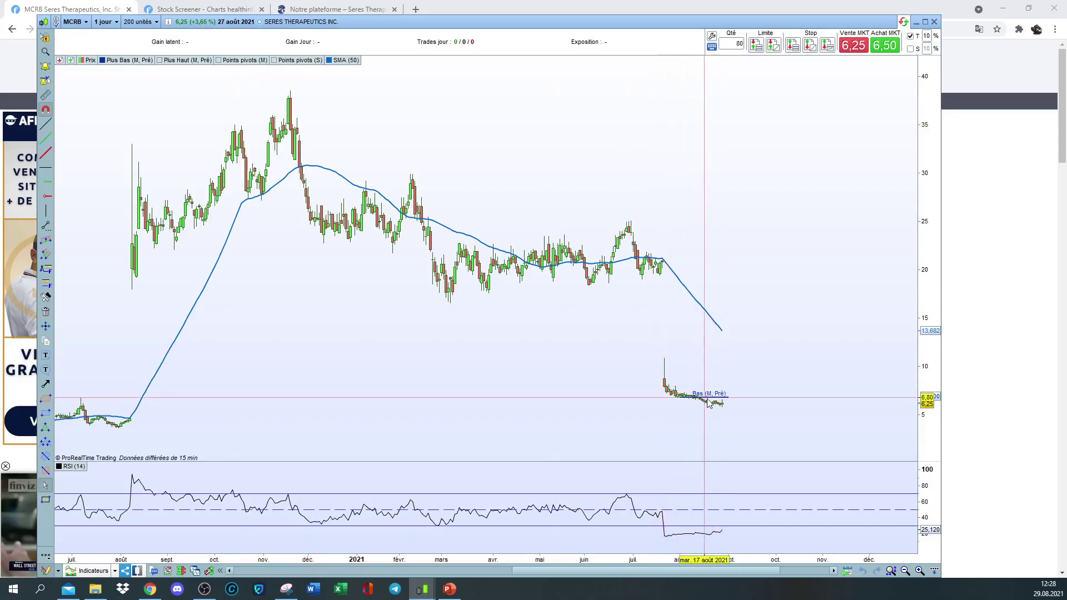
scroll(506, 378, "down", 3)
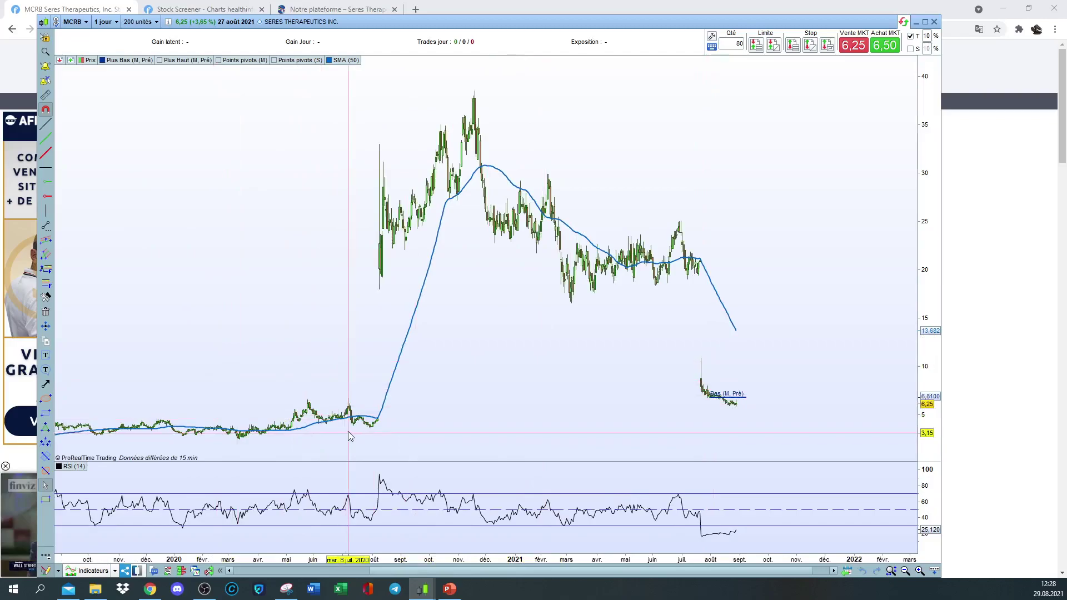
Examine the MCRB daily chart around the 2020 surge, the 15 April 2021 bar and the price gap of July 2021
mouse_move(348, 428)
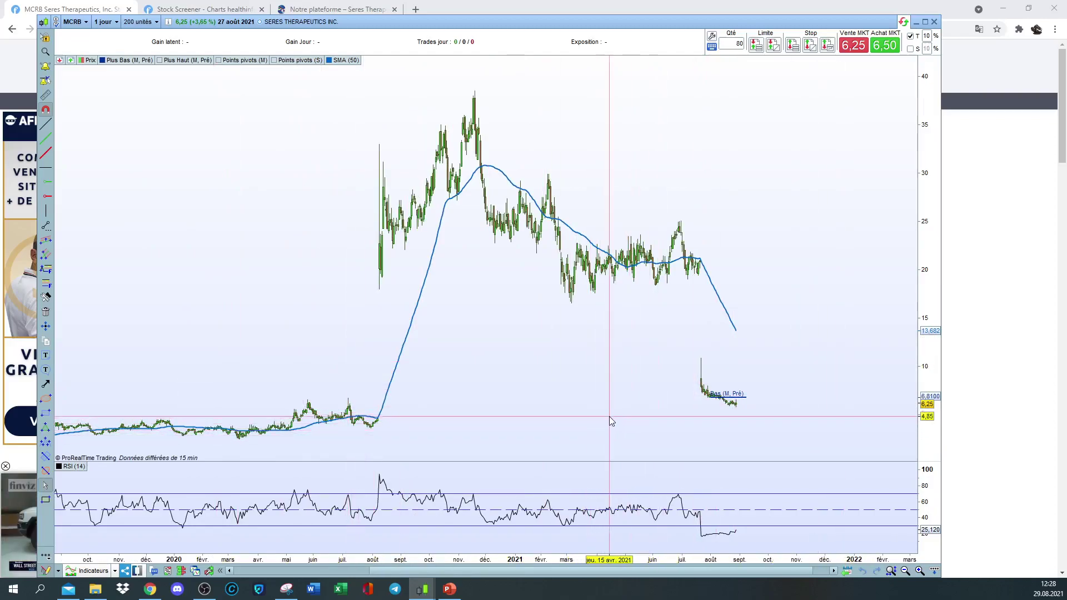
mouse_move(609, 415)
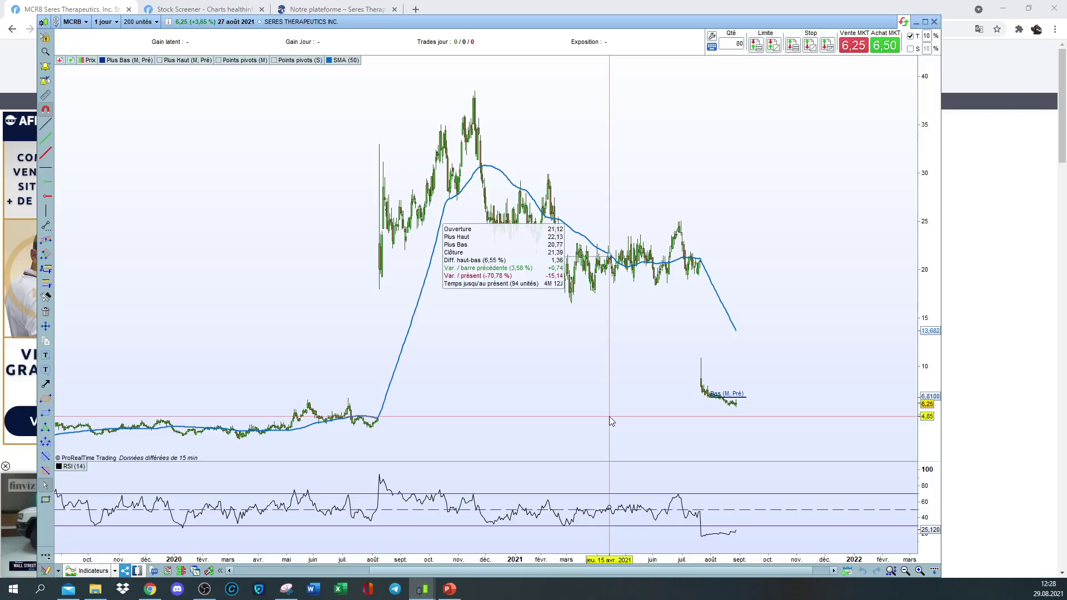
scroll(733, 405, "up", 3)
scroll(736, 403, "up", 2)
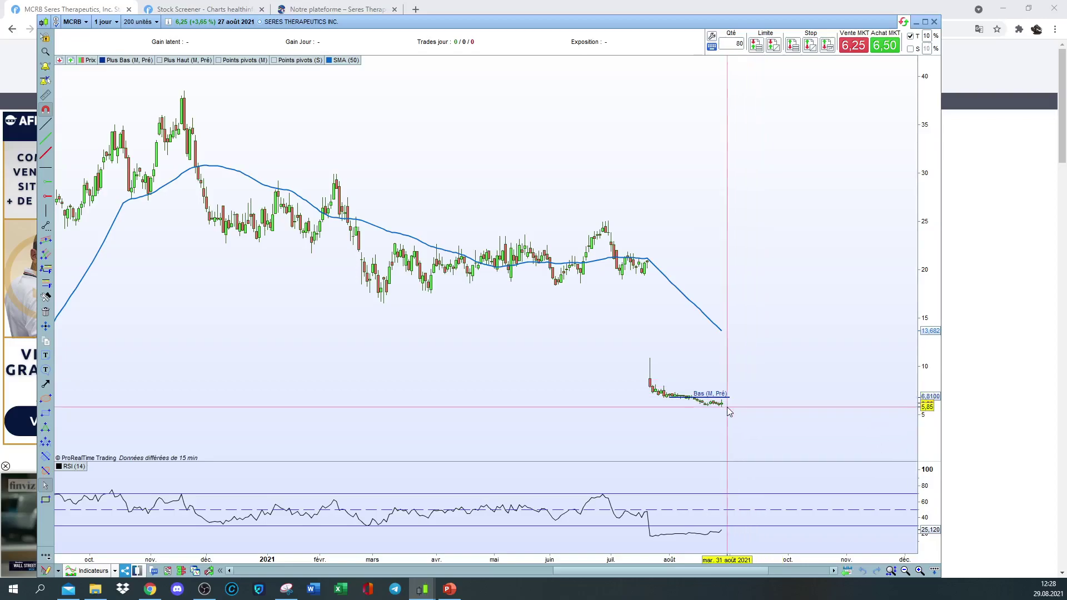
scroll(840, 157, "down", 2)
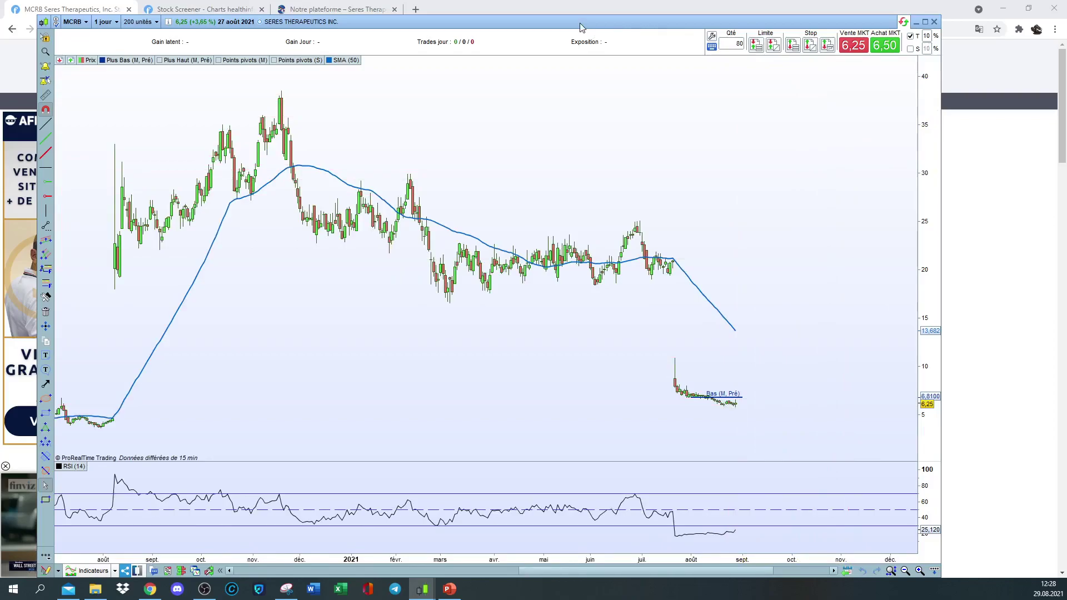
mouse_move(581, 26)
left_mouse_down()
mouse_move(558, 36)
mouse_move(560, 26)
left_mouse_up()
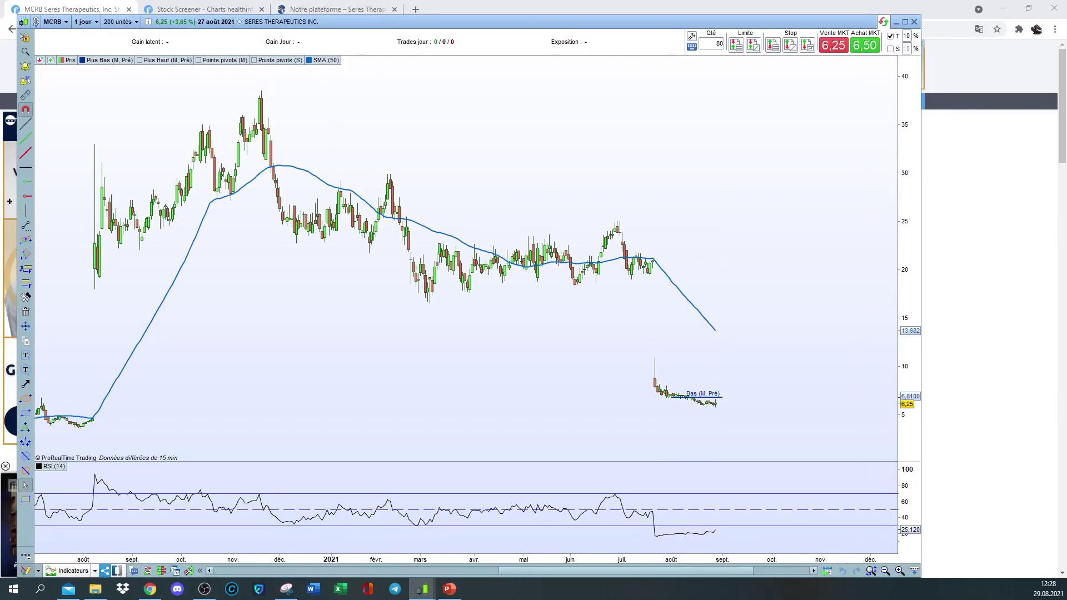
Return to the MCRB quote page, bring up the Google results for "crash mcrb 22.07.2021" and move that window aside
key("alt+Tab")
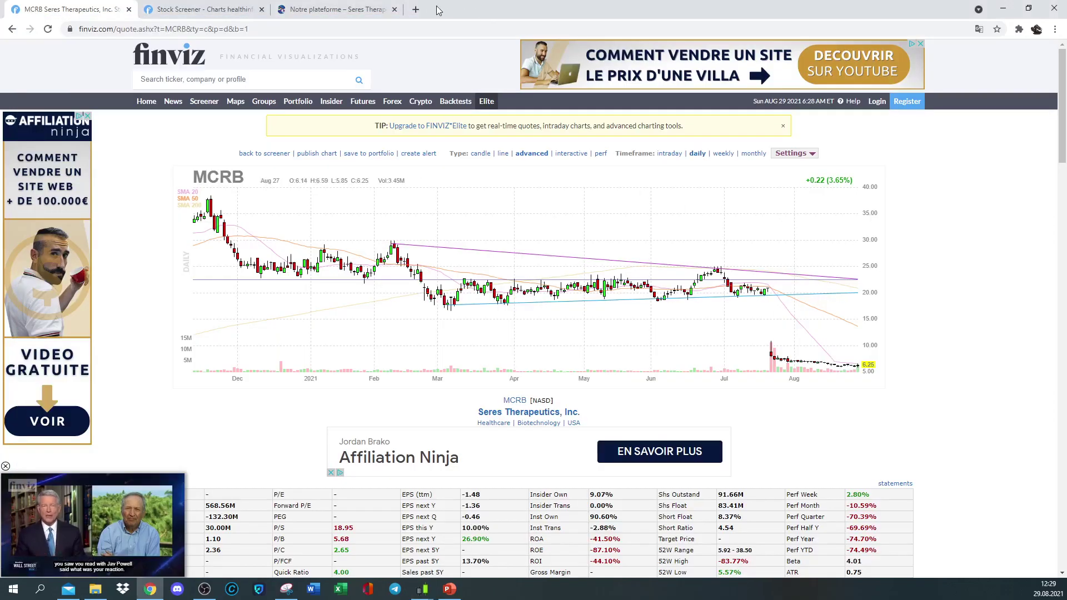
left_click(416, 9)
left_click_drag(439, 10, 1066, 53)
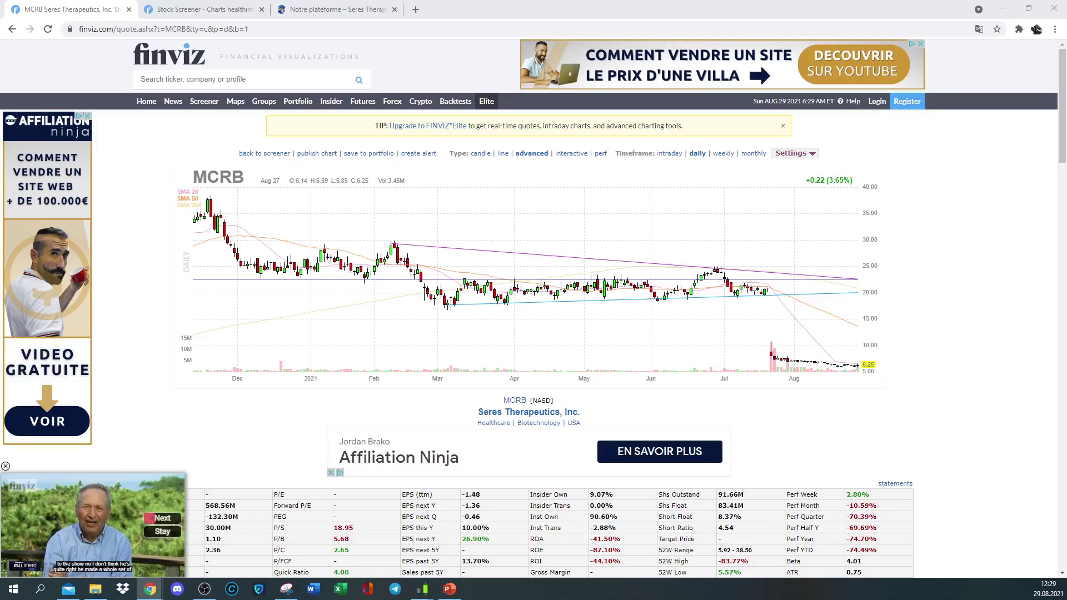
key("alt+Tab")
left_click_drag(500, 10, 403, 12)
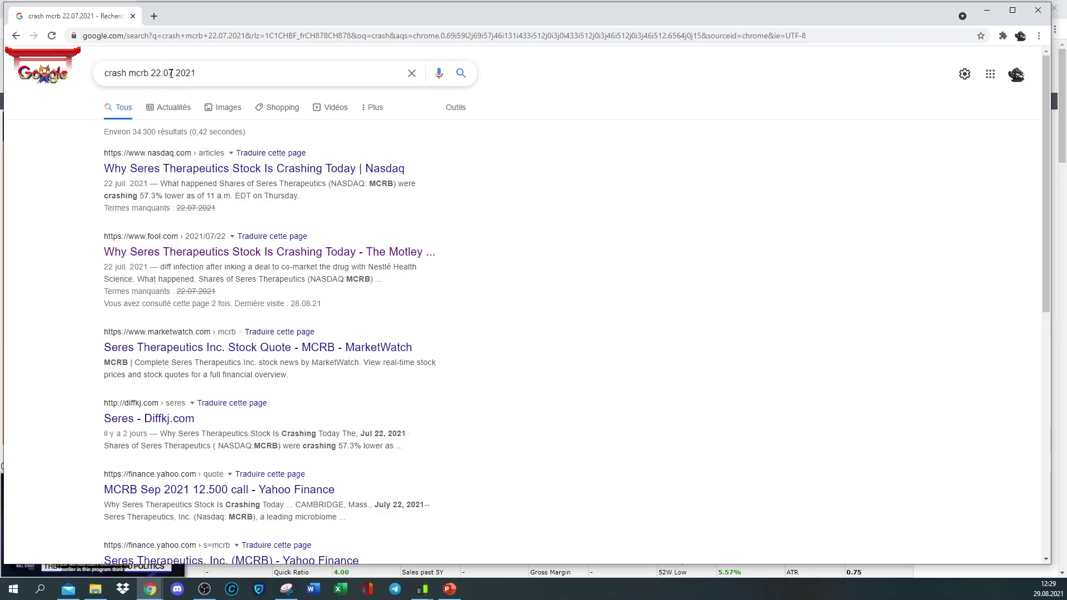
left_click_drag(271, 12, 1066, 32)
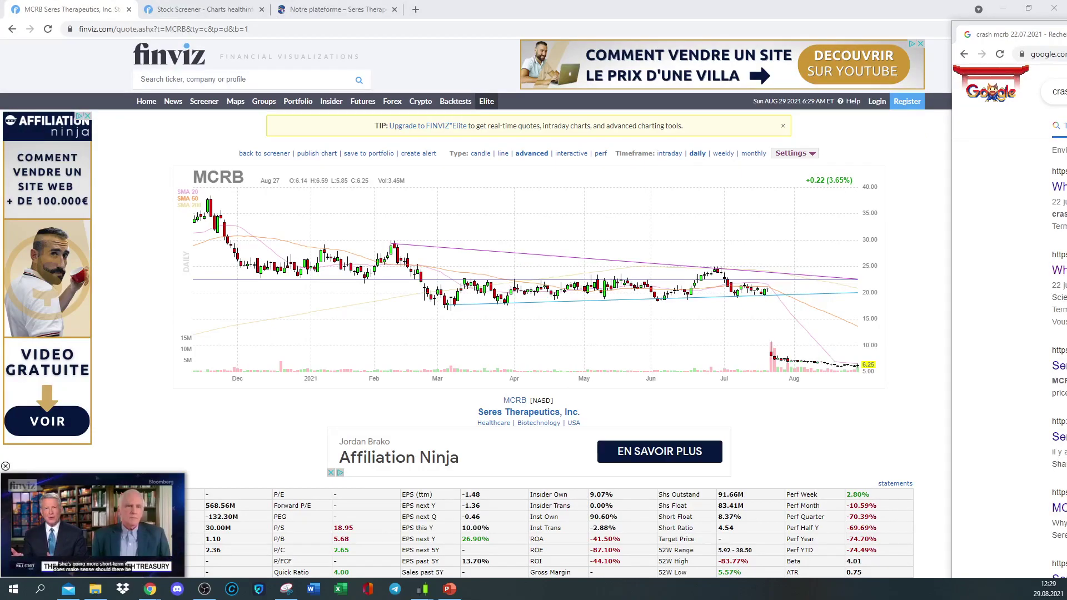
Revisit the MCRB chart, maximize the Google results window and open The Motley Fool article "Why Seres Therapeutics Stock Is Crashing Today"
left_click(422, 589)
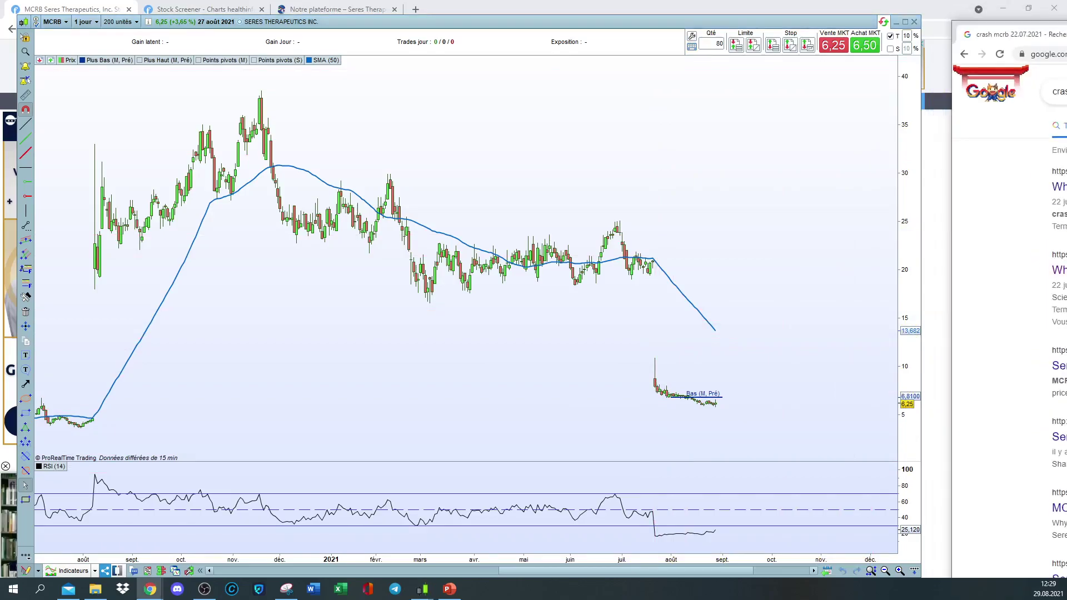
left_click_drag(1066, 19, 666, 20)
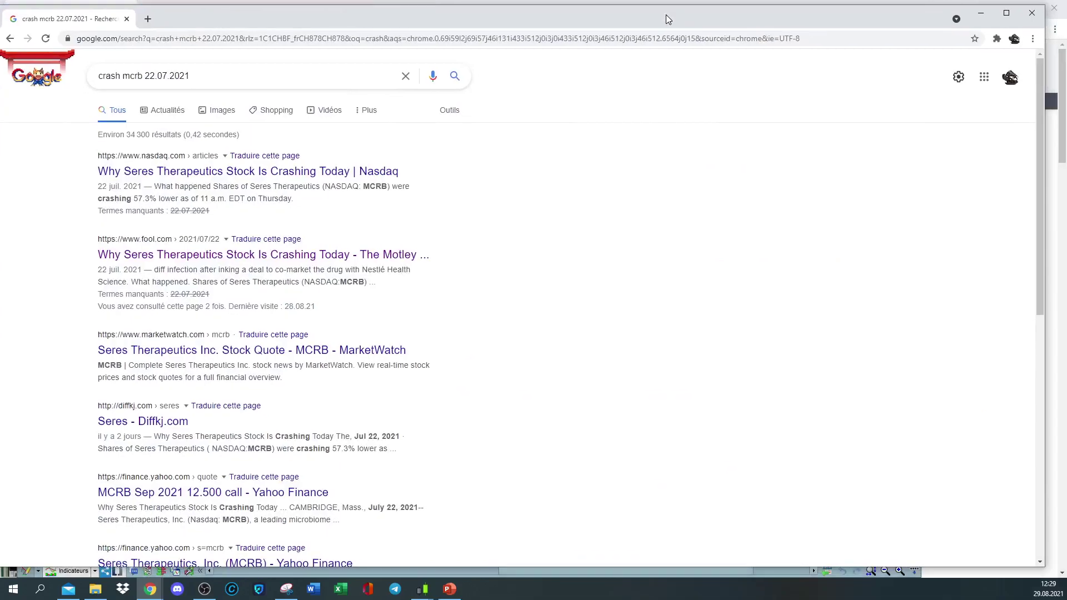
double_click(666, 14)
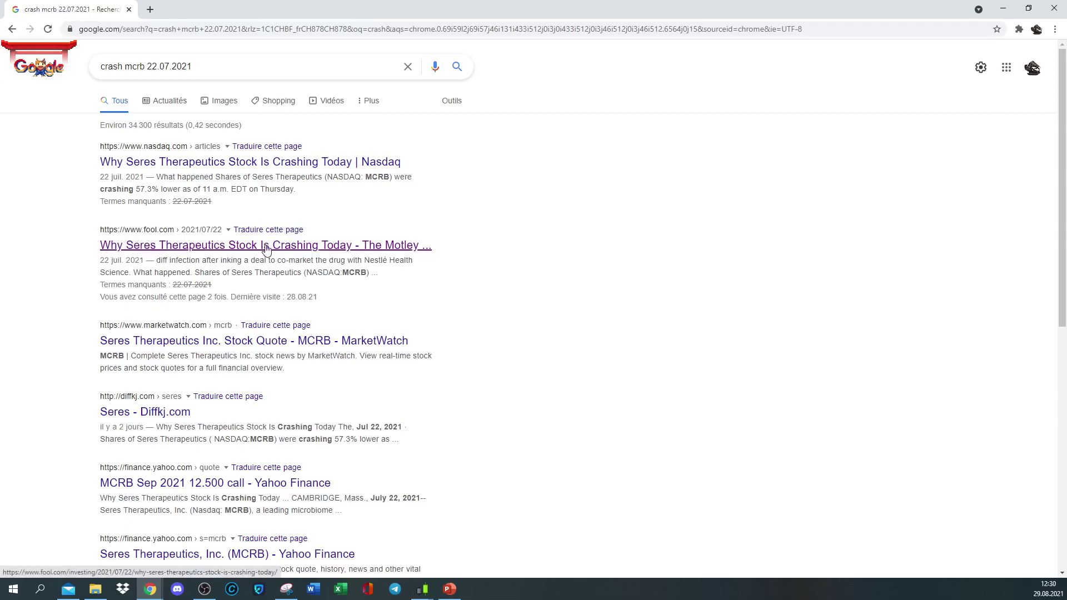
left_click(342, 251)
scroll(479, 295, "down", 3)
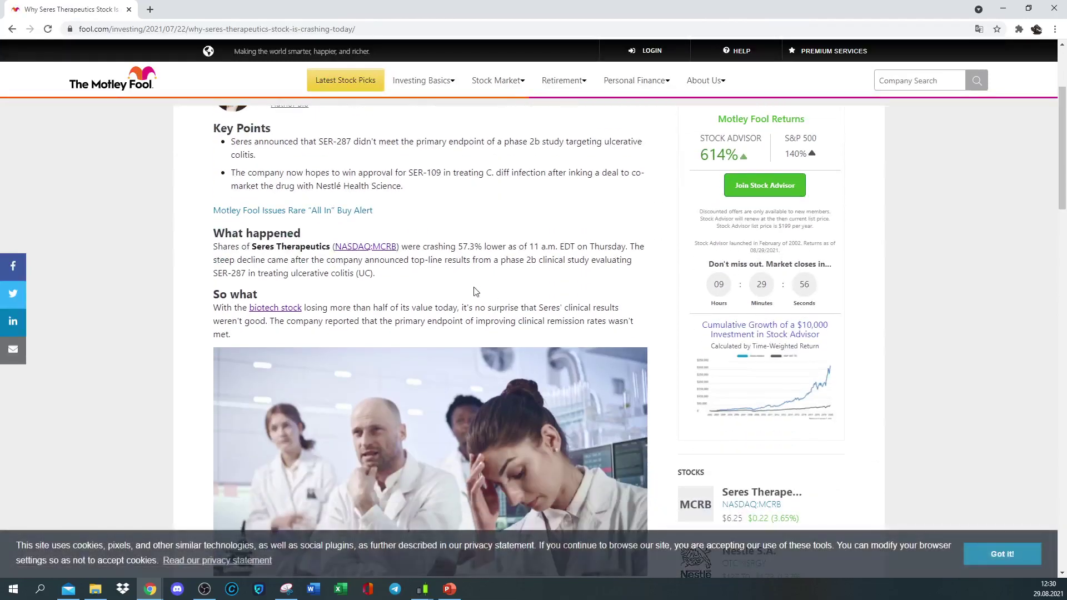
Translate the Motley Fool article into French and read about the SER-287 study results and the outlook for SER-109
right_click(458, 262)
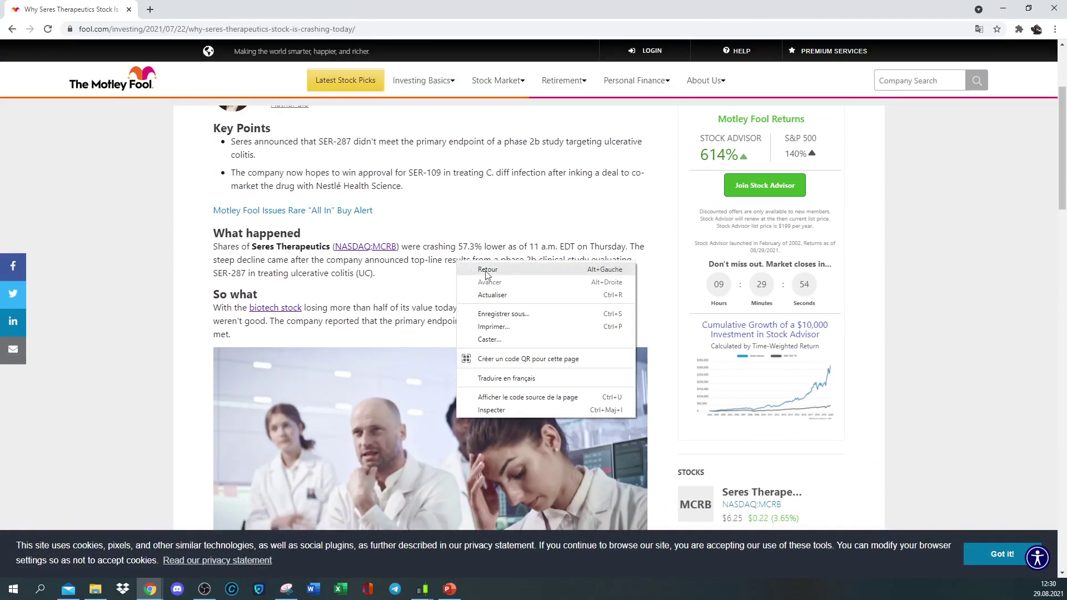
left_click(554, 381)
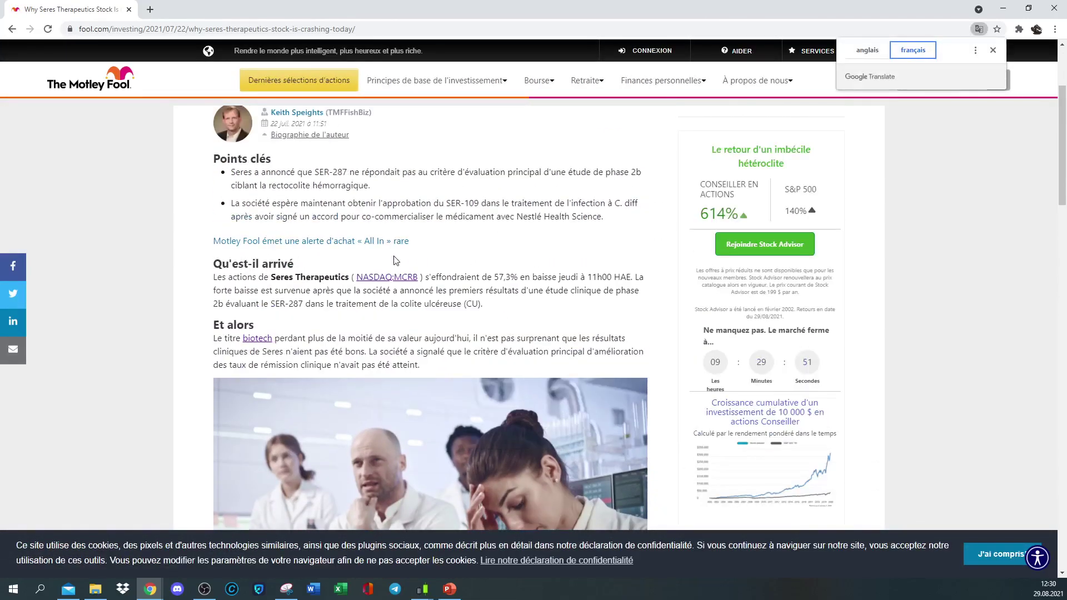
scroll(393, 255, "down", 1)
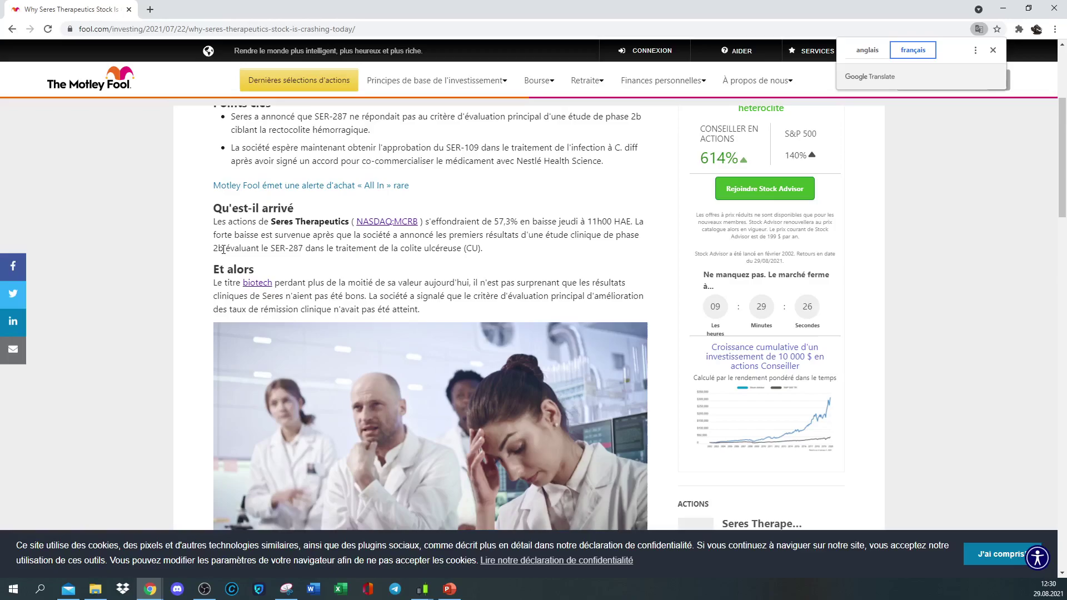
scroll(233, 293, "down", 12)
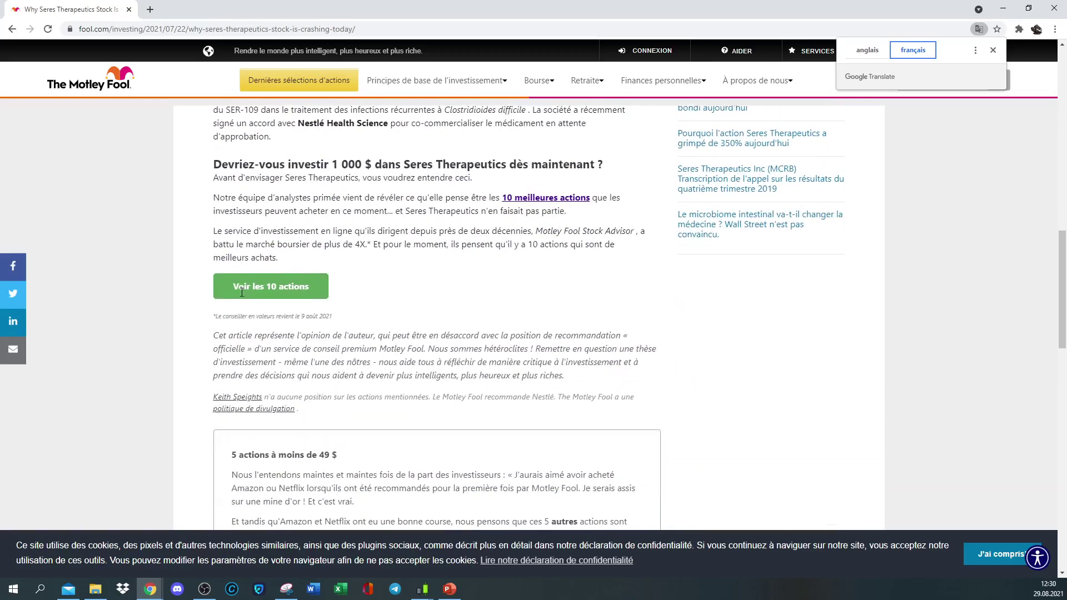
scroll(374, 309, "up", 10)
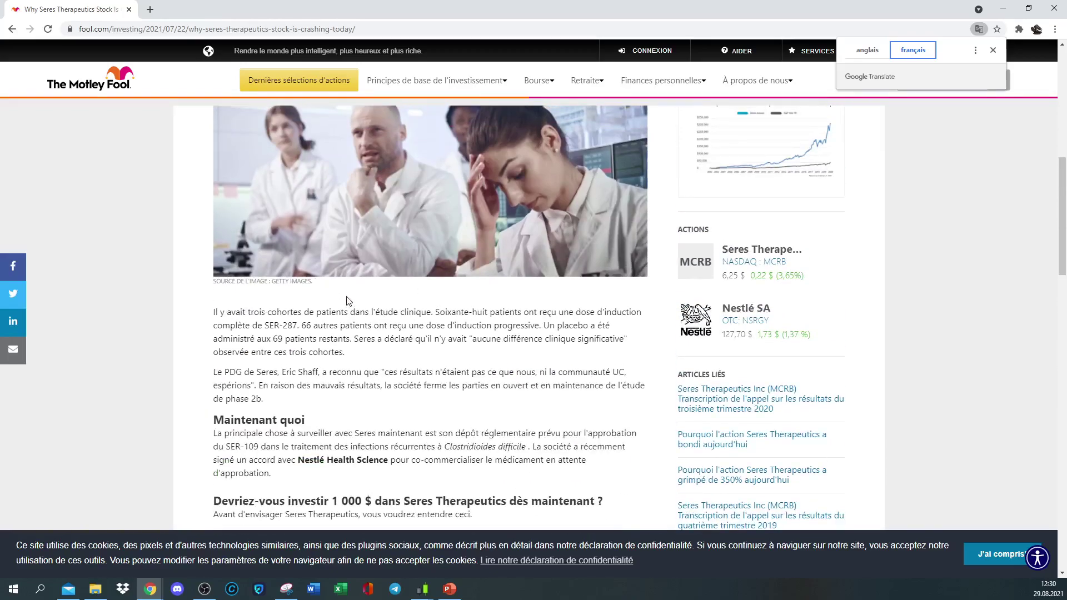
scroll(384, 247, "down", 2)
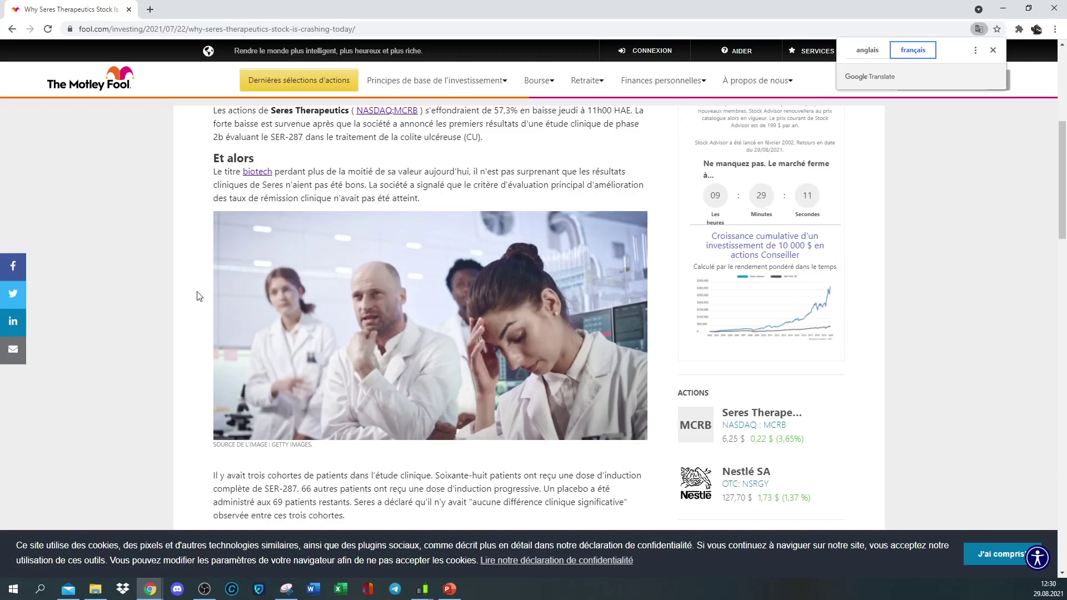
scroll(199, 296, "down", 3)
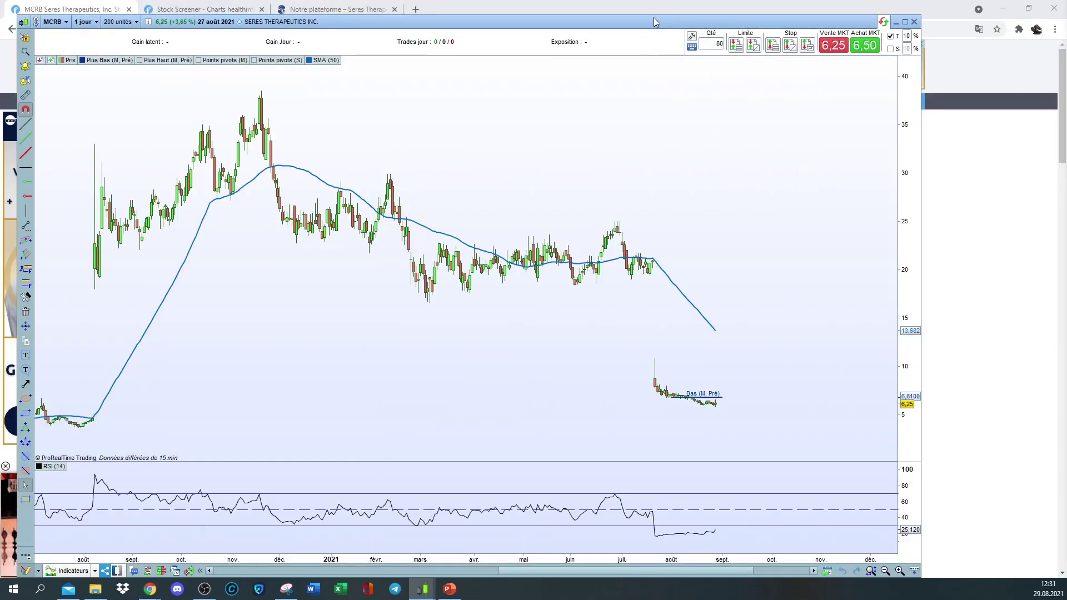
Minimize the ProRealTime chart and review MCRB's fundamentals on the Finviz quote page, including market cap, income, sales and employees
left_click(896, 22)
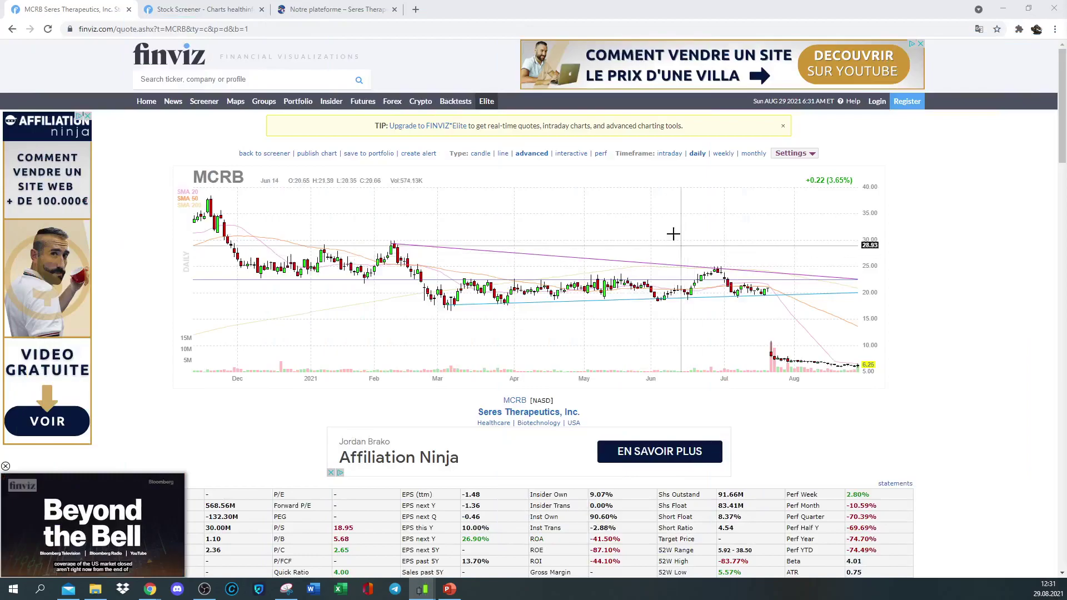
scroll(676, 239, "down", 4)
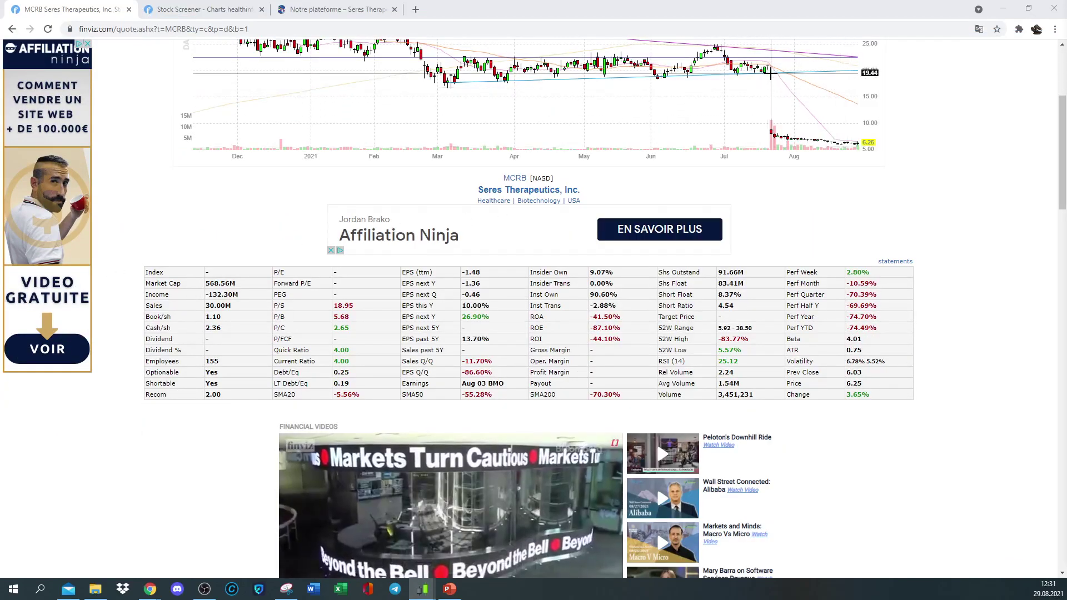
scroll(748, 153, "down", 1)
scroll(750, 161, "up", 2)
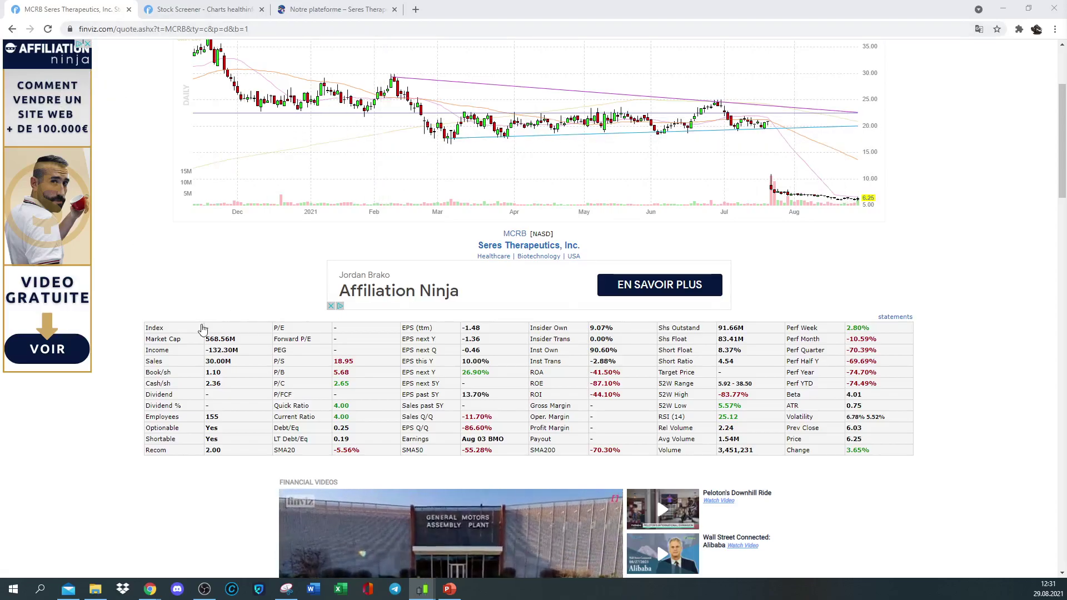
scroll(206, 320, "down", 1)
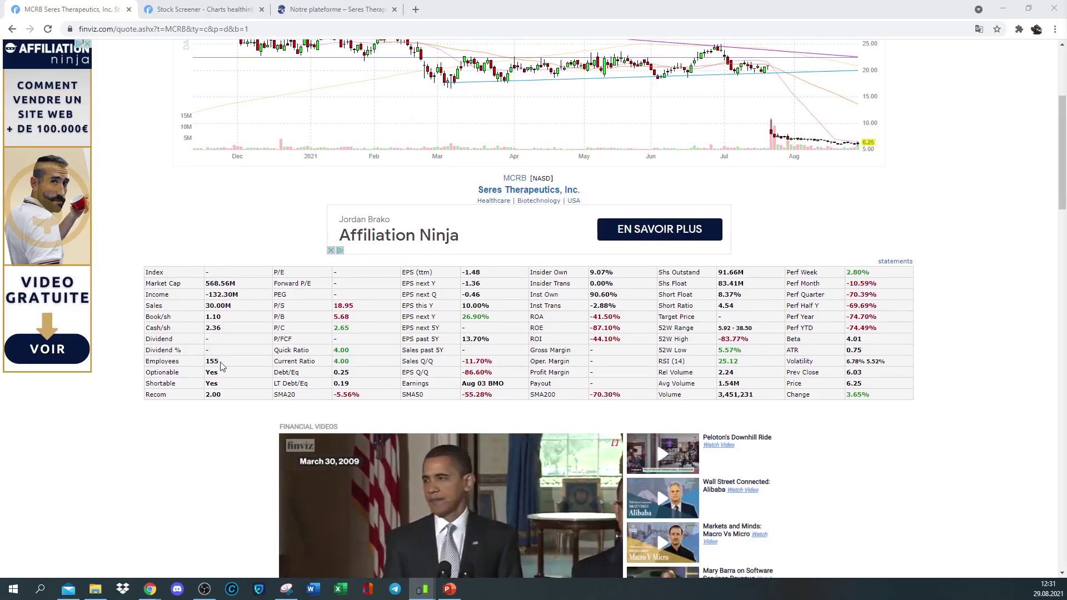
left_click_drag(221, 364, 208, 362)
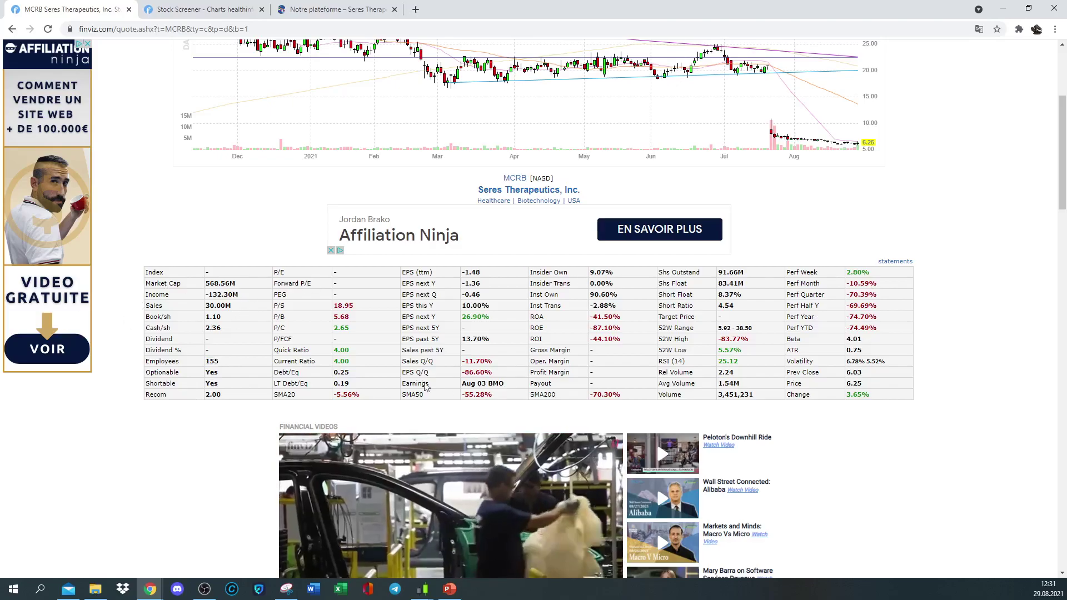
scroll(457, 341, "up", 4)
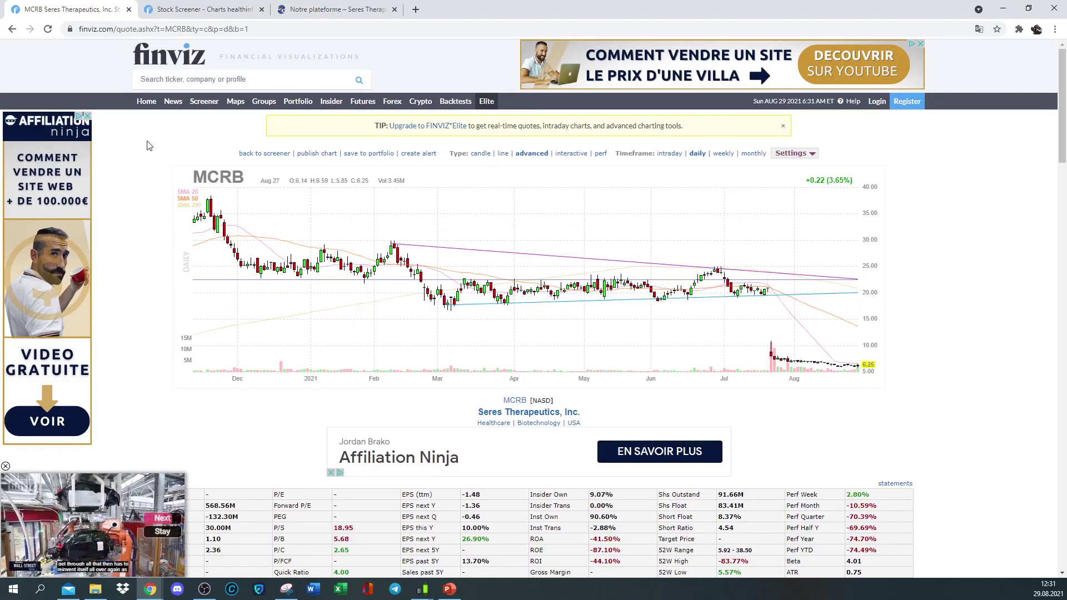
Open the Finviz stock screener and display all available filters
left_click(199, 106)
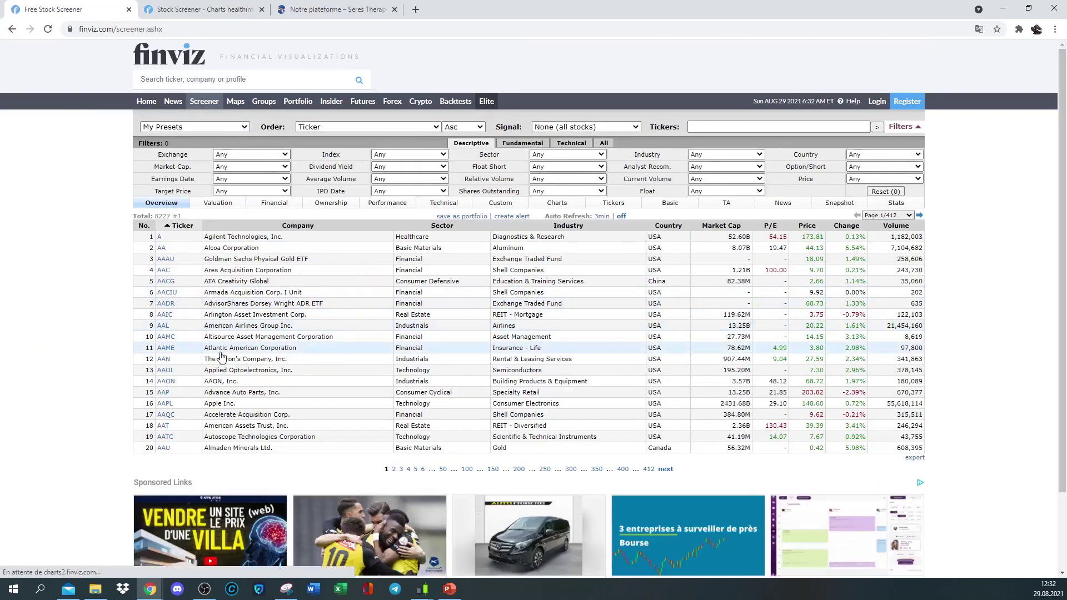
scroll(221, 356, "down", 2)
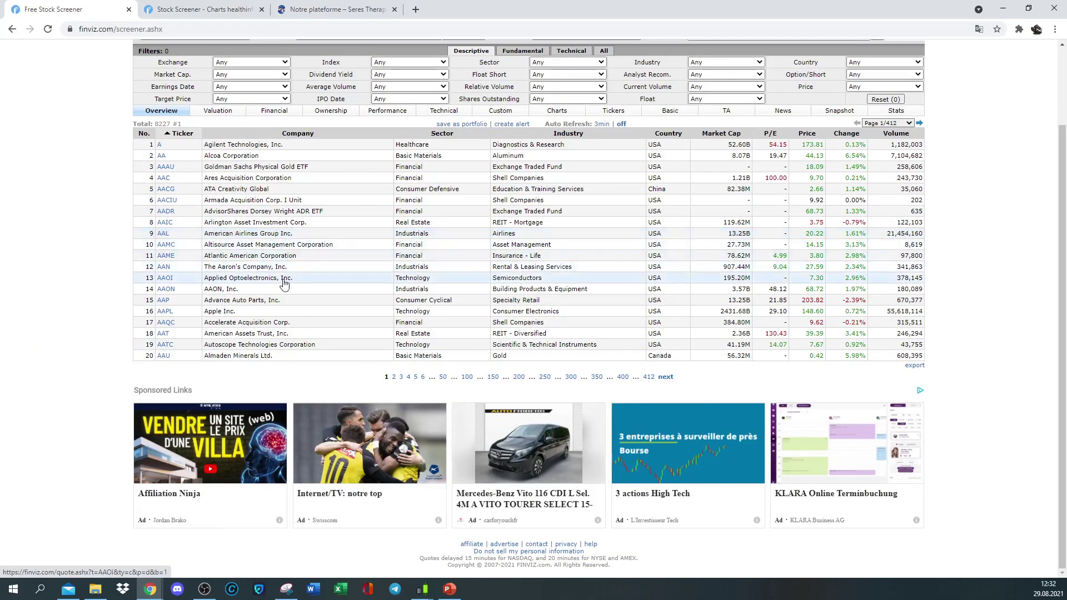
scroll(284, 284, "up", 2)
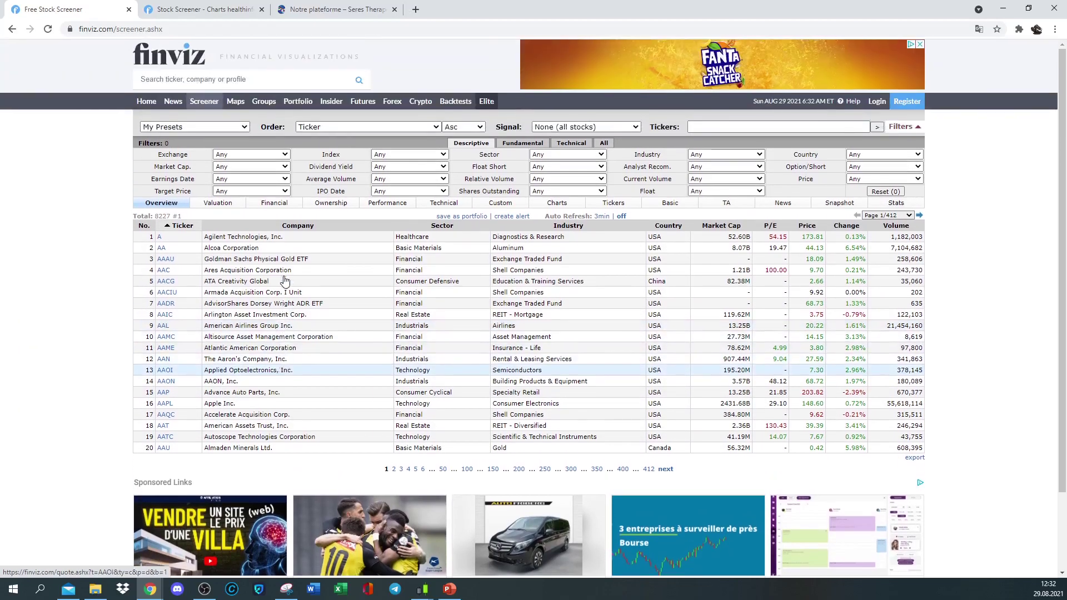
left_click(603, 143)
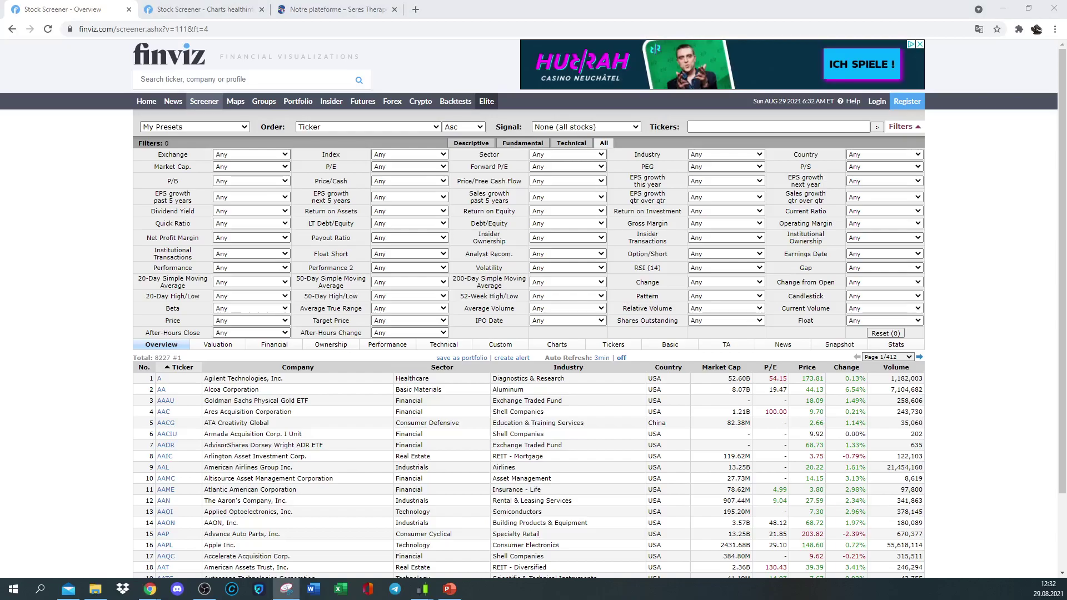
Filter the stocks by a price of Over $5 and an RSI (14) of Oversold (30)
left_click(286, 321)
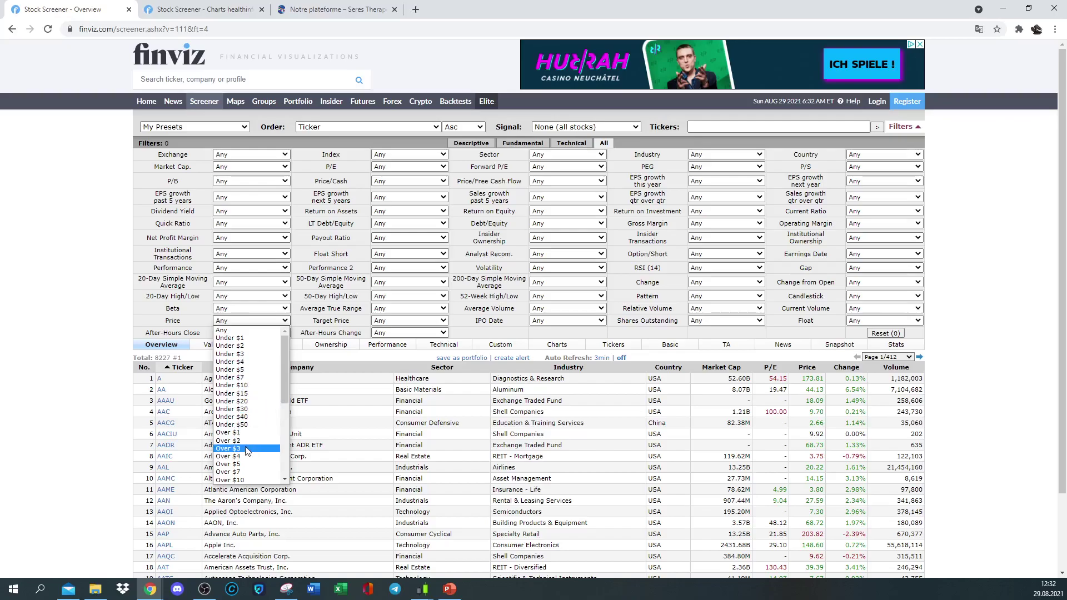
left_click(248, 465)
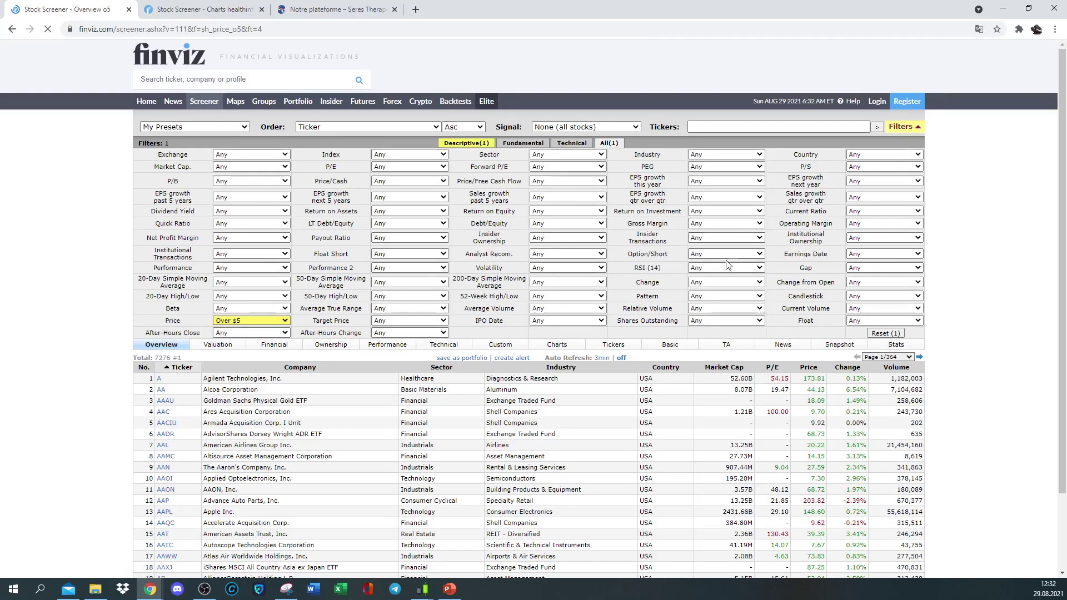
left_click(738, 269)
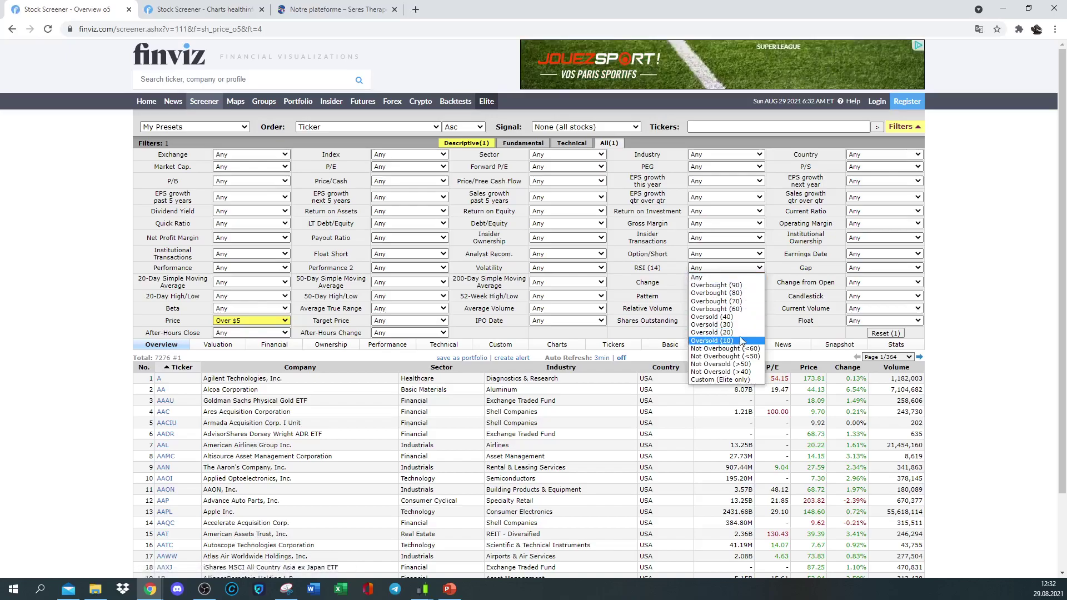
left_click(712, 325)
Narrow the screener to stocks with Change set to Up and Relative Volume set to Over 2
left_click(726, 282)
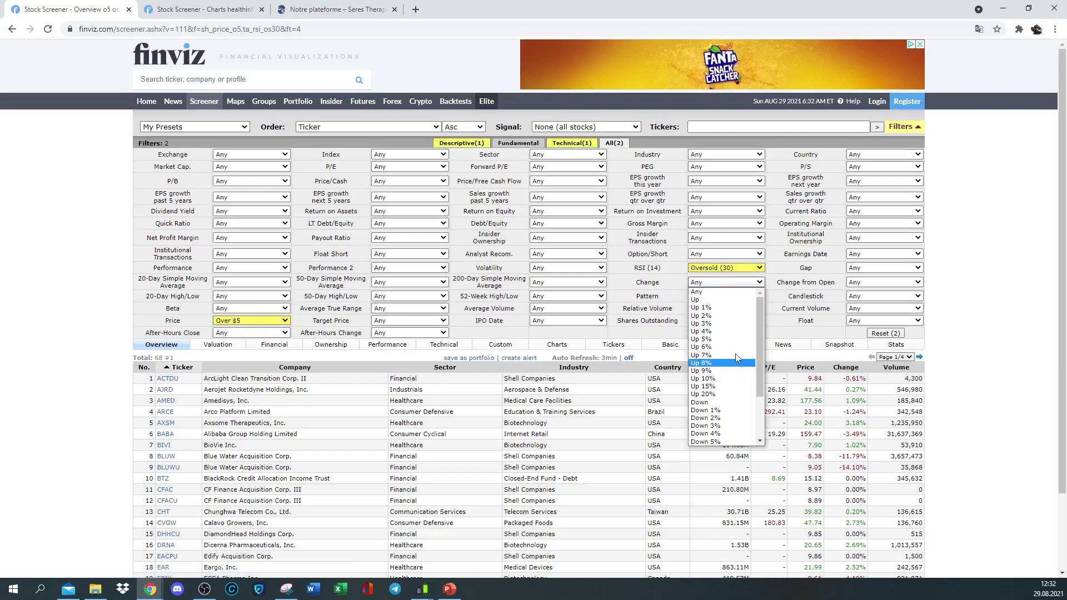
left_click(726, 300)
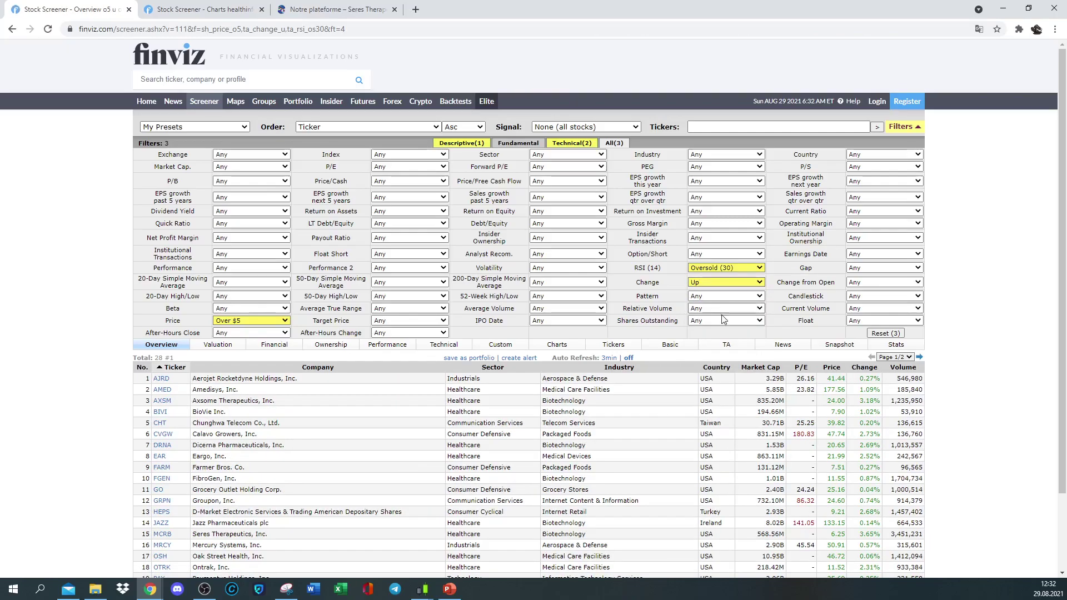
left_click(731, 309)
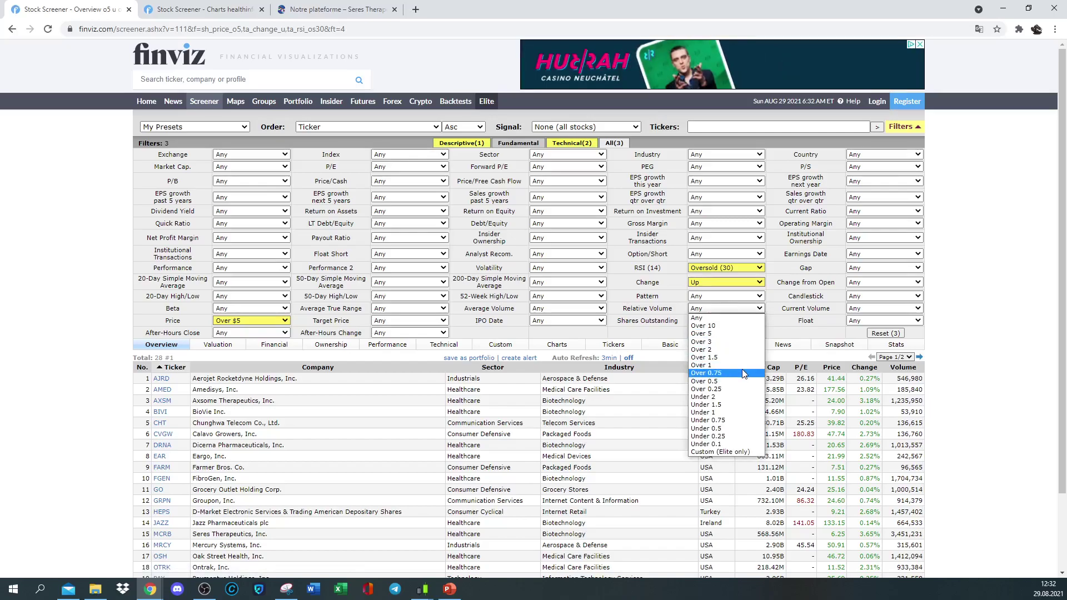
left_click(740, 349)
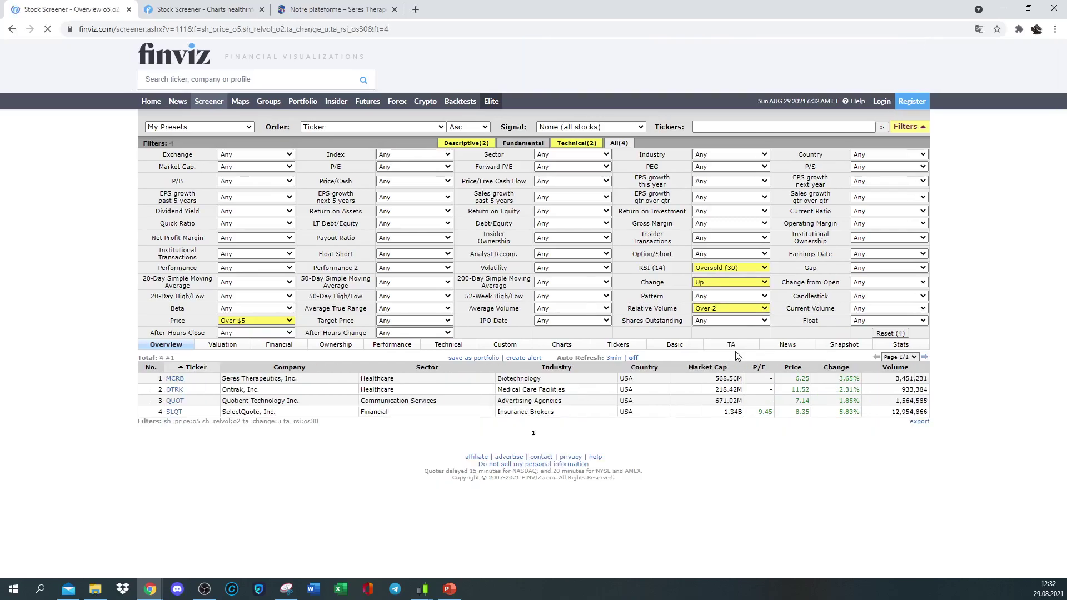